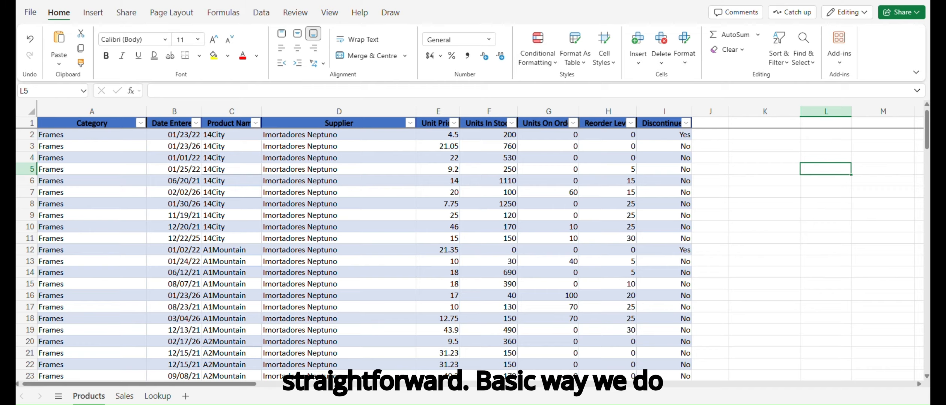
Step: Filter the Category column to show only Frames, Gear Components and Saddles, and look through the filtered rows
{"action": "left_click", "coordinate": [780, 43]}
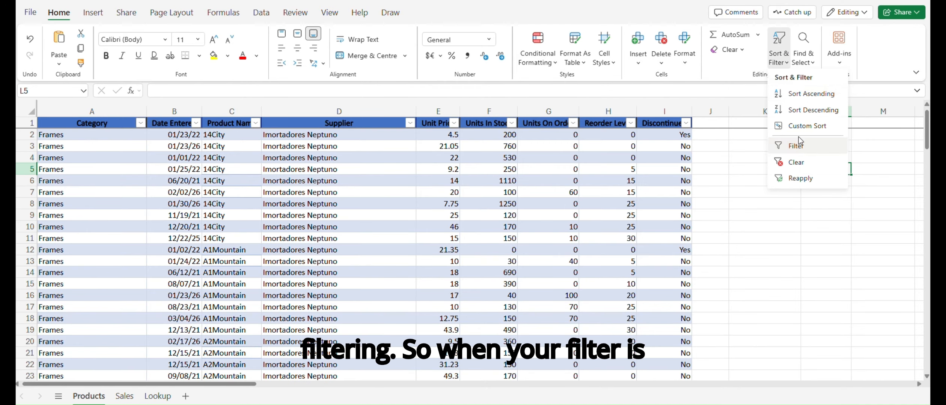
{"action": "left_click", "coordinate": [780, 50]}
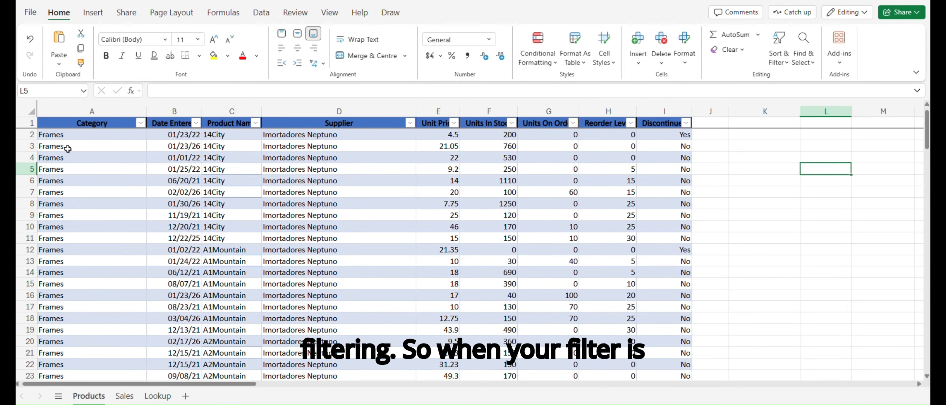
{"action": "left_click", "coordinate": [141, 123]}
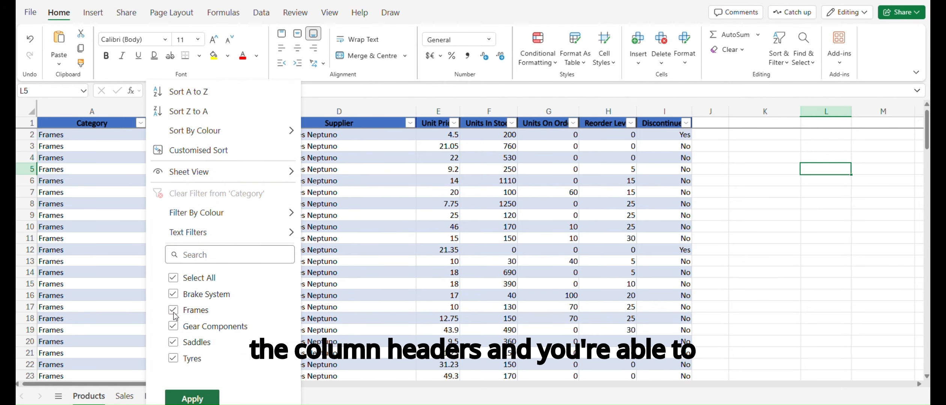
{"action": "left_click", "coordinate": [173, 277]}
{"action": "left_click", "coordinate": [173, 310]}
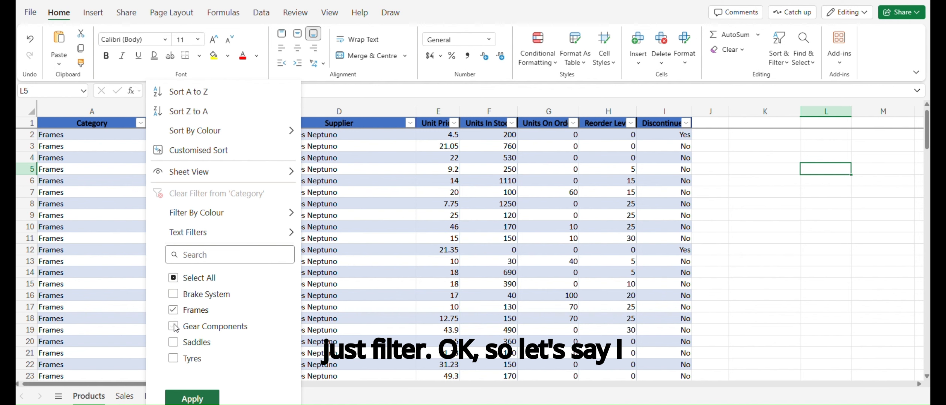
{"action": "left_click", "coordinate": [173, 326]}
{"action": "left_click", "coordinate": [173, 343]}
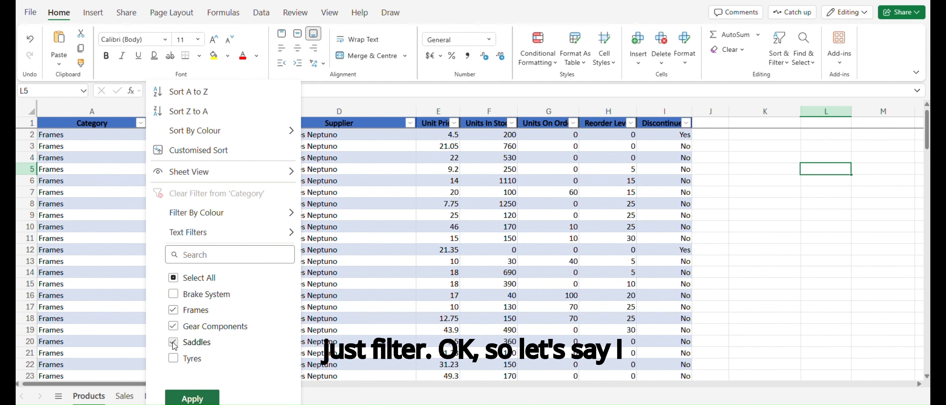
{"action": "left_click", "coordinate": [192, 398]}
{"action": "scroll", "coordinate": [122, 196], "scroll_direction": "down", "scroll_amount": 5}
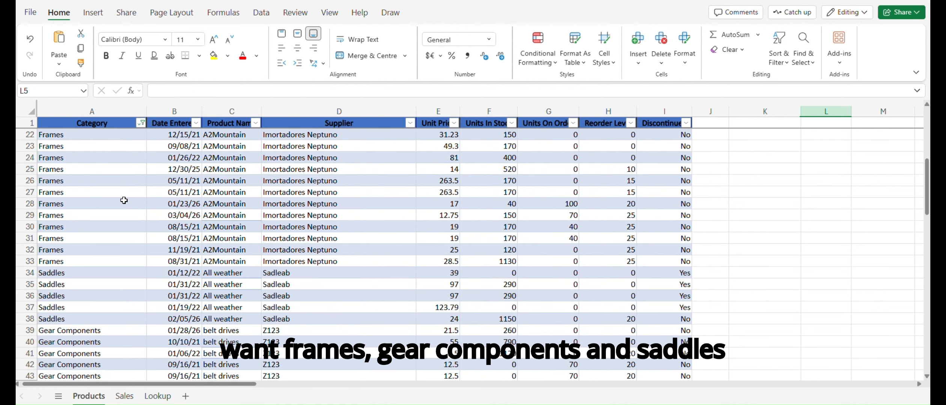
{"action": "scroll", "coordinate": [122, 201], "scroll_direction": "up", "scroll_amount": 5}
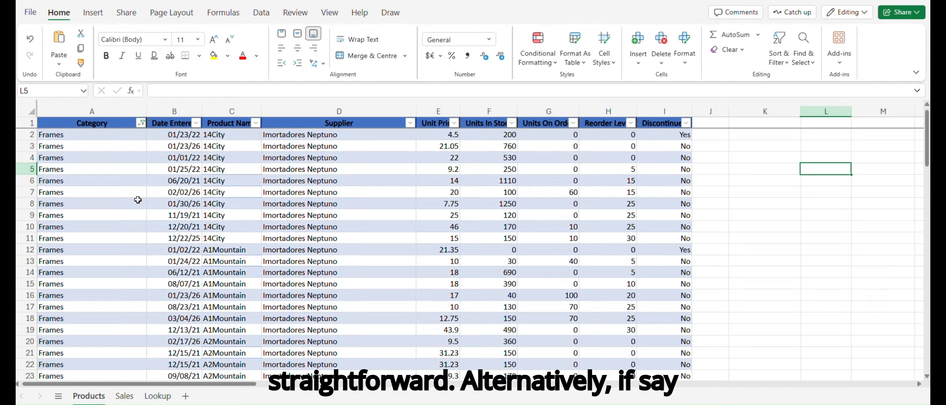
Step: Clear the filter from the Category column and check its list of filter values
{"action": "left_click", "coordinate": [141, 126]}
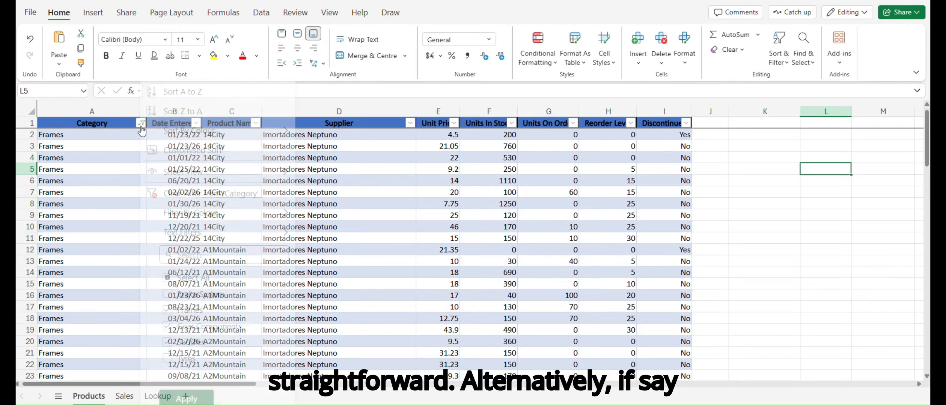
{"action": "left_click", "coordinate": [188, 197]}
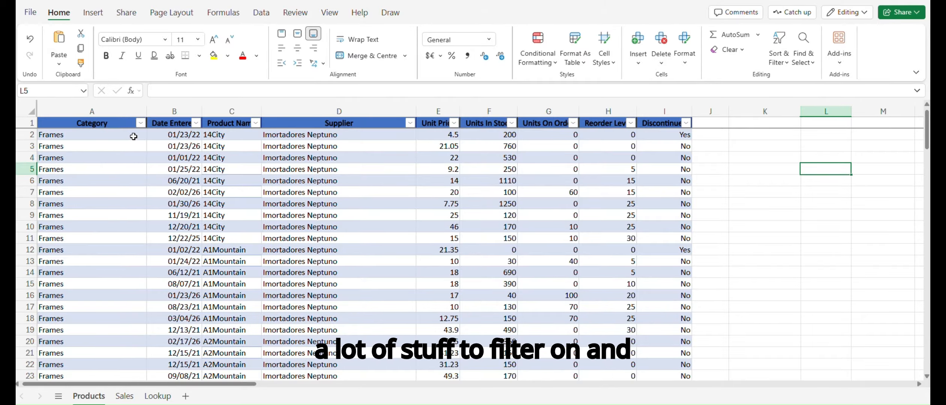
{"action": "left_click", "coordinate": [140, 123]}
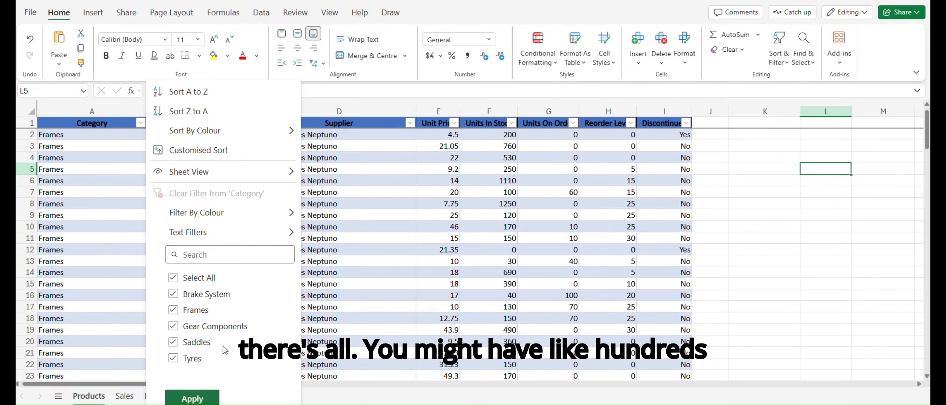
{"action": "left_click", "coordinate": [115, 146]}
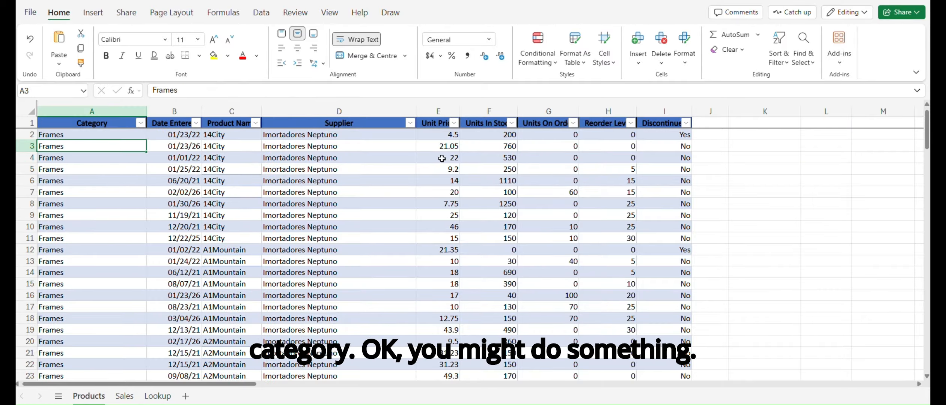
Step: Start a FILTER formula in cell K2 with the product data range A2:I151 as the array
{"action": "left_click", "coordinate": [744, 135]}
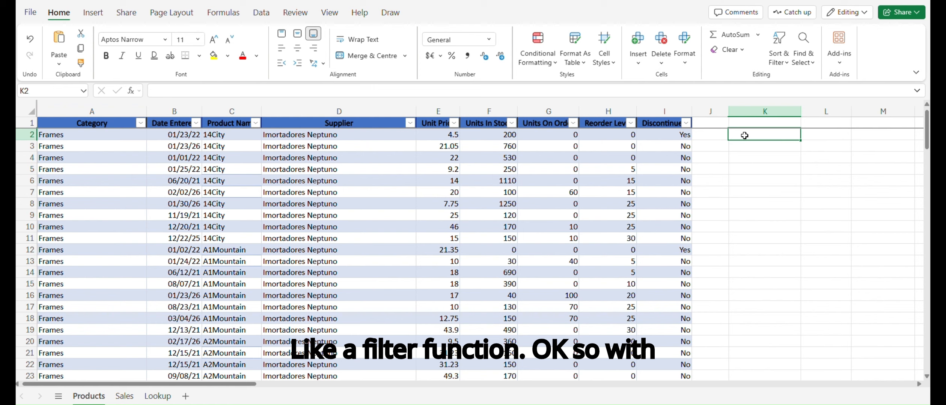
{"action": "type", "text": "=fi"}
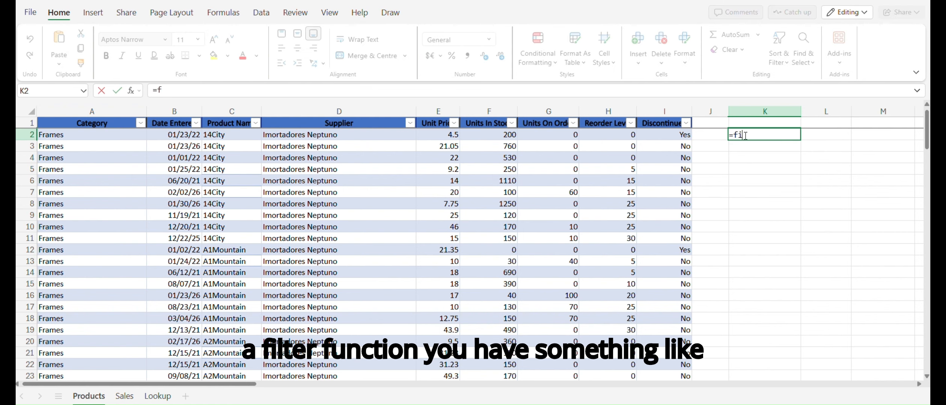
{"action": "type", "text": "l"}
{"action": "key", "text": "Tab"}
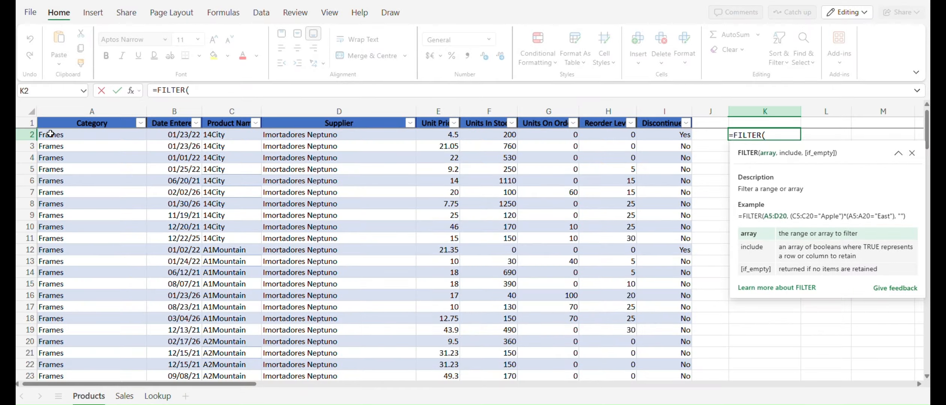
{"action": "left_click_drag", "start_coordinate": [50, 134], "coordinate": [651, 137]}
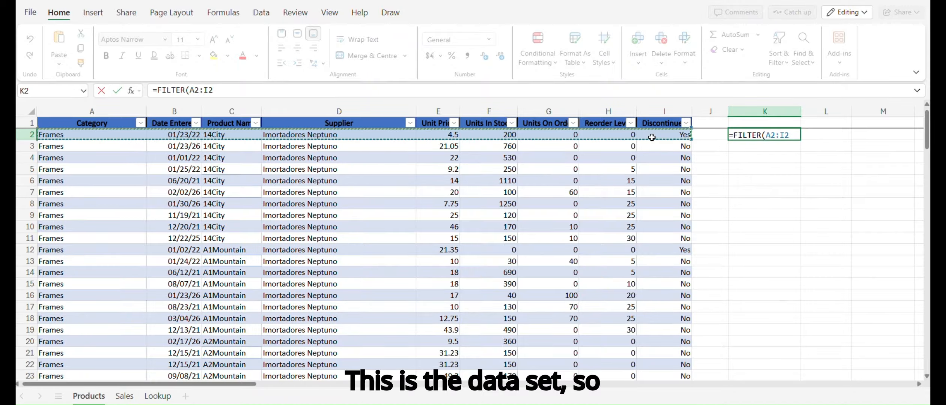
{"action": "key", "text": "ctrl+shift+Down"}
{"action": "type", "text": ","}
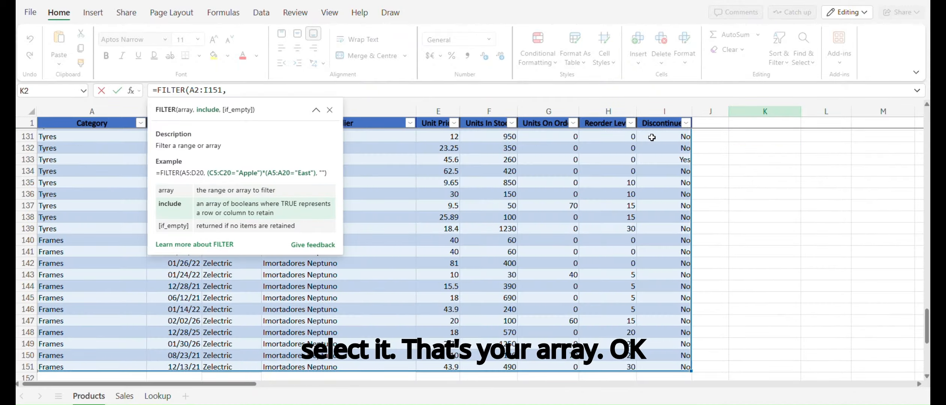
Step: Complete the FILTER formula in K2 with the include condition A2:A151="Frames"
{"action": "scroll", "coordinate": [633, 242], "scroll_direction": "up", "scroll_amount": 20}
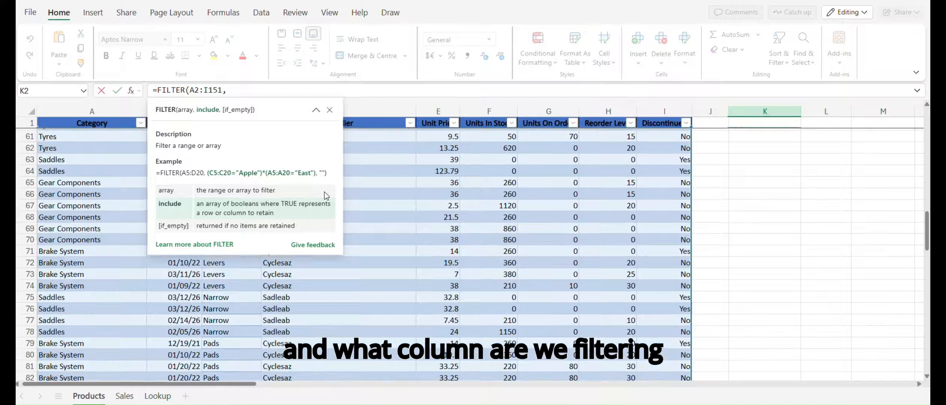
{"action": "scroll", "coordinate": [308, 186], "scroll_direction": "up", "scroll_amount": 20}
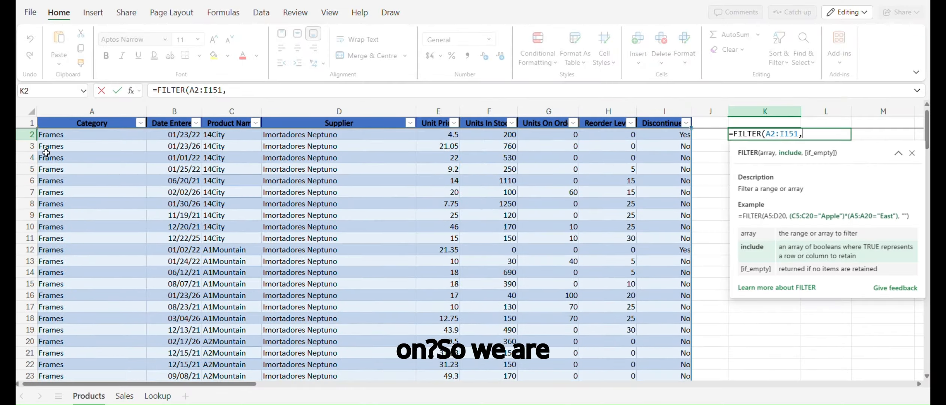
{"action": "left_click", "coordinate": [68, 136]}
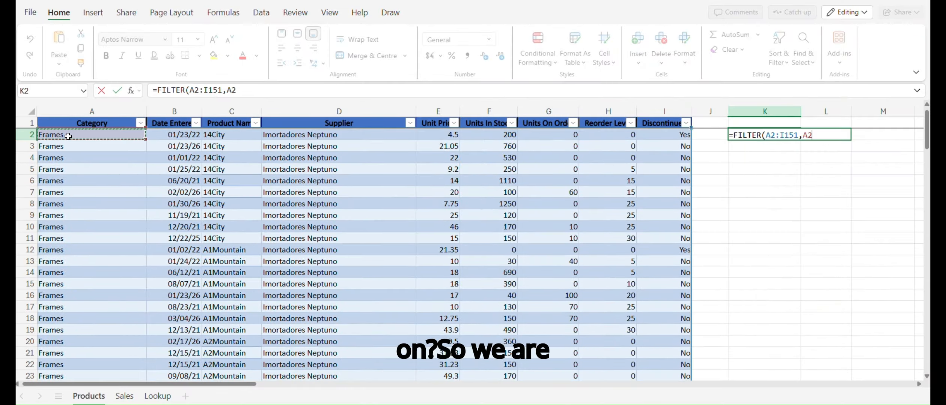
{"action": "key", "text": "ctrl+shift+Down"}
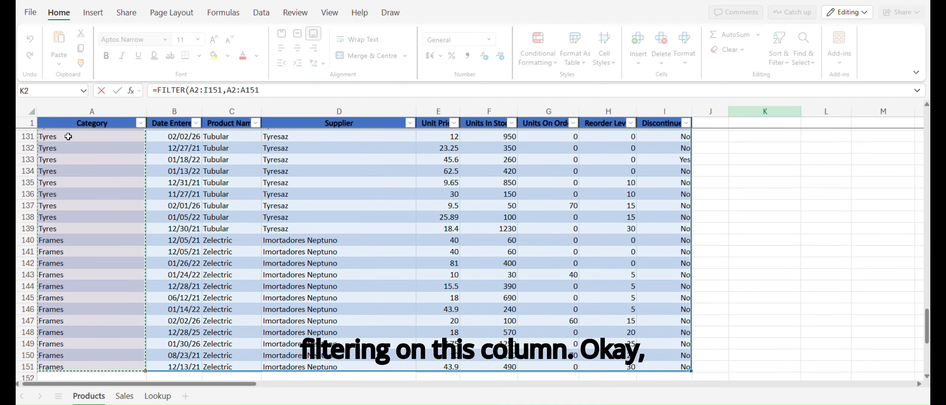
{"action": "type", "text": "="}
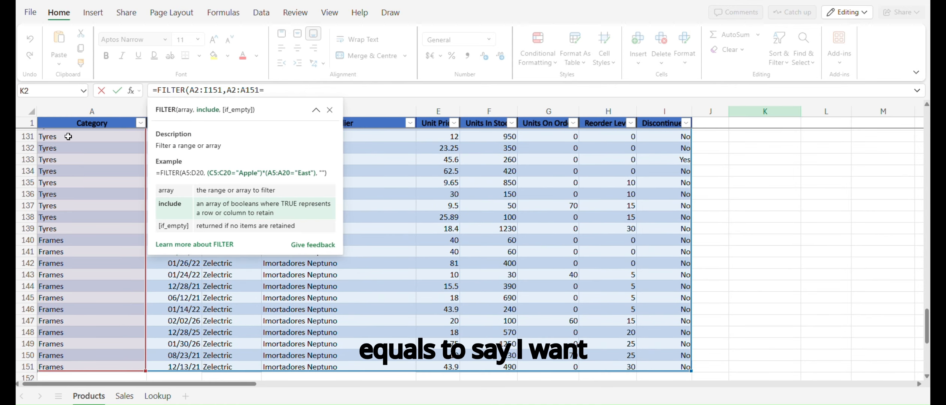
{"action": "scroll", "coordinate": [407, 218], "scroll_direction": "up", "scroll_amount": 2}
{"action": "scroll", "coordinate": [407, 218], "scroll_direction": "up", "scroll_amount": 20}
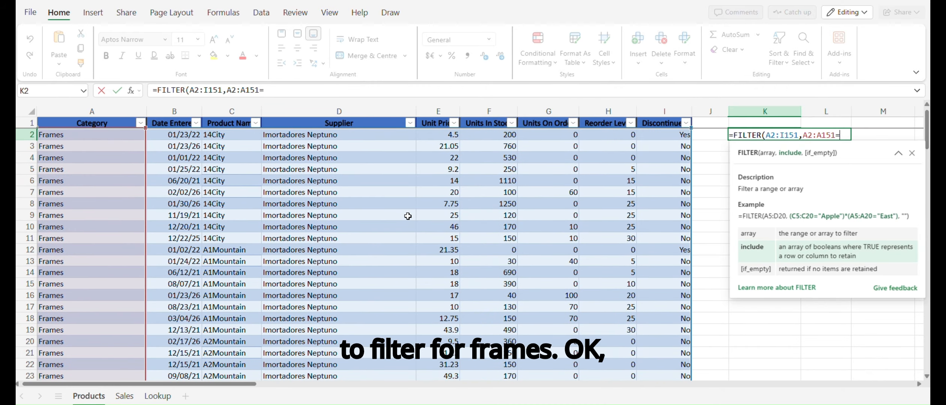
{"action": "type", "text": "\"Frame"}
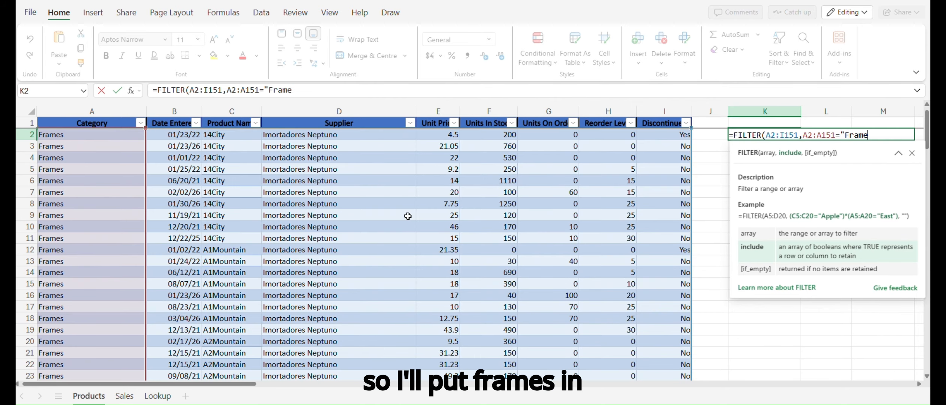
{"action": "type", "text": "s\")"}
{"action": "key", "text": "Return"}
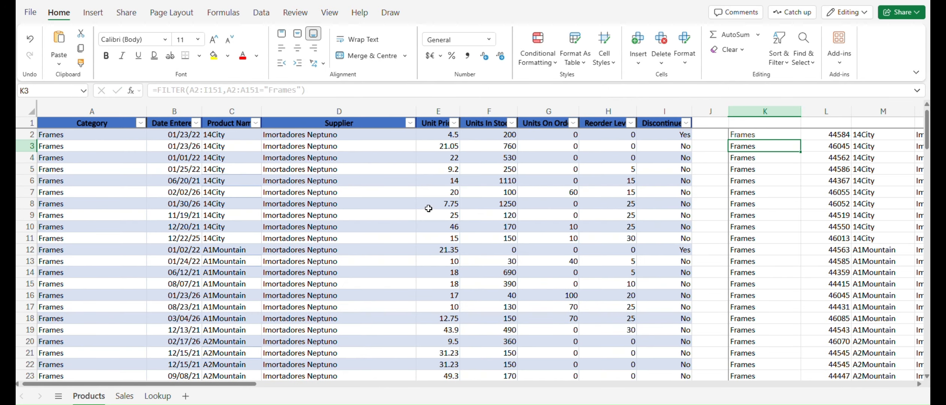
Step: Review the spilled FILTER results across all their columns and compare them with the Category column's filter options
{"action": "left_click_drag", "start_coordinate": [241, 385], "coordinate": [319, 387]}
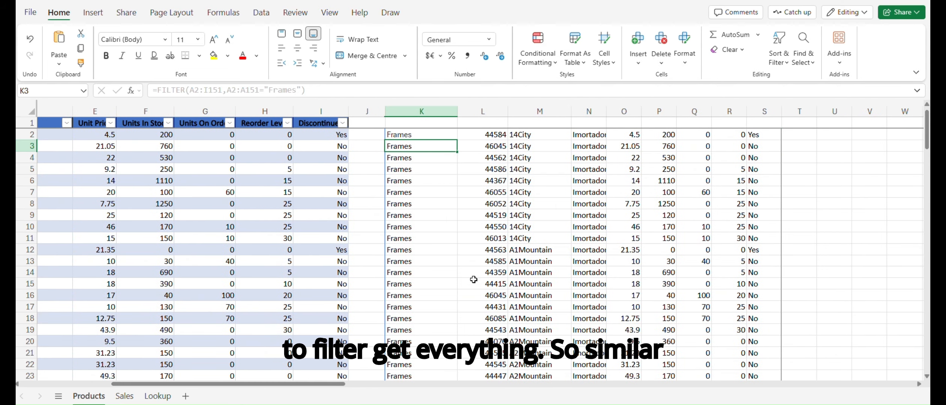
{"action": "left_click_drag", "start_coordinate": [262, 386], "coordinate": [169, 384]}
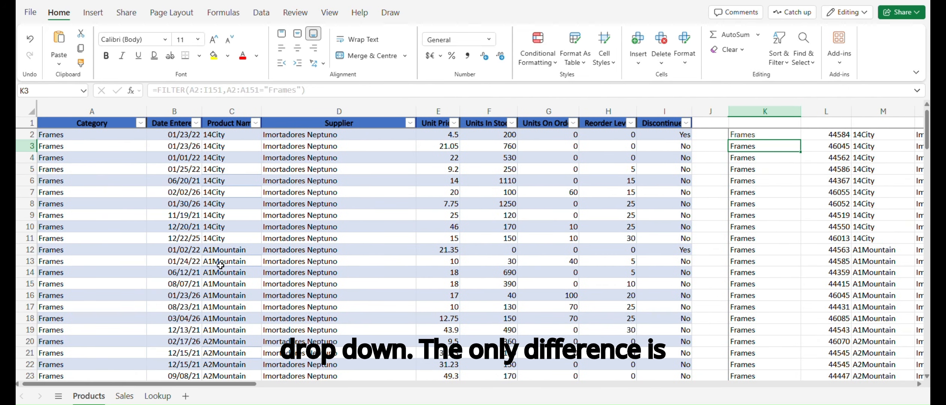
{"action": "left_click", "coordinate": [761, 135]}
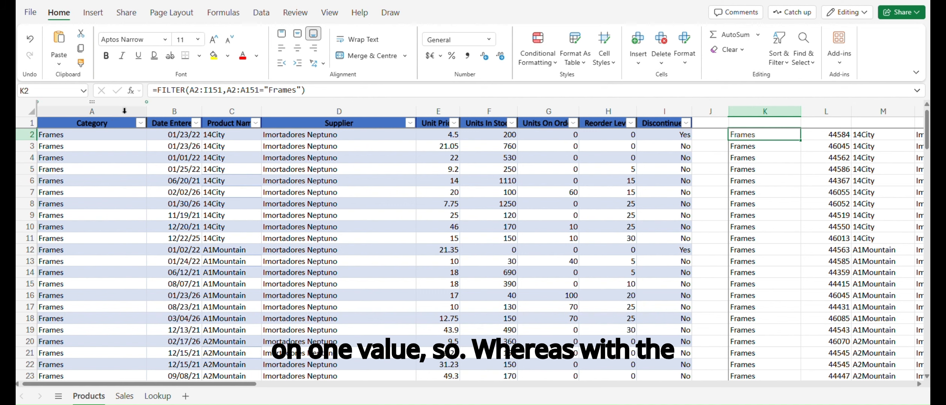
{"action": "left_click", "coordinate": [141, 124]}
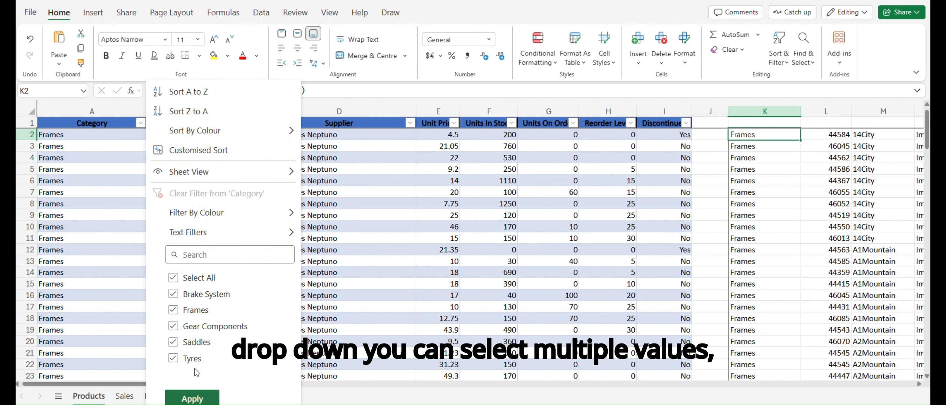
{"action": "left_click", "coordinate": [134, 144]}
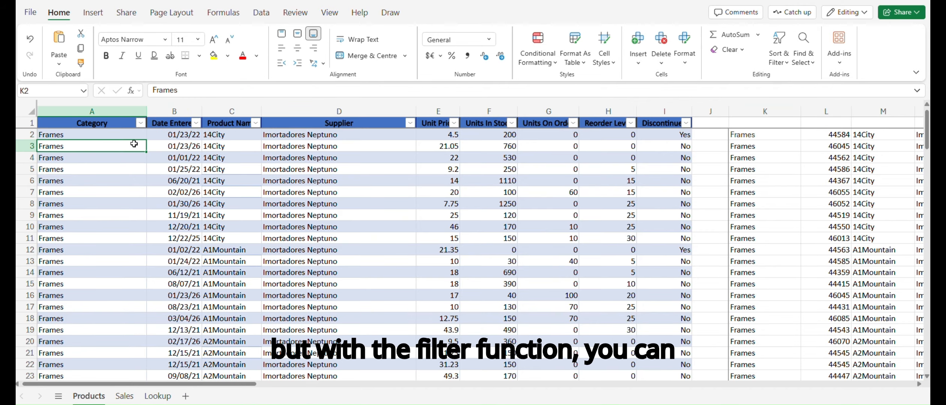
Step: Delete the FILTER formula from cell K2
{"action": "left_click", "coordinate": [764, 136]}
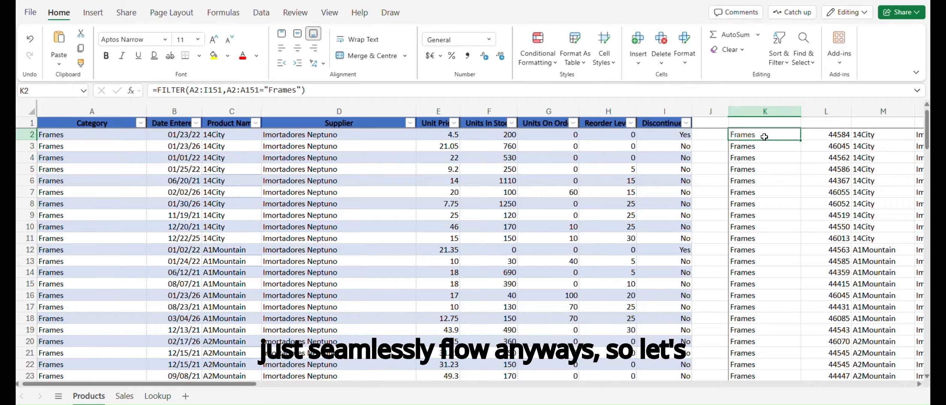
{"action": "key", "text": "Delete"}
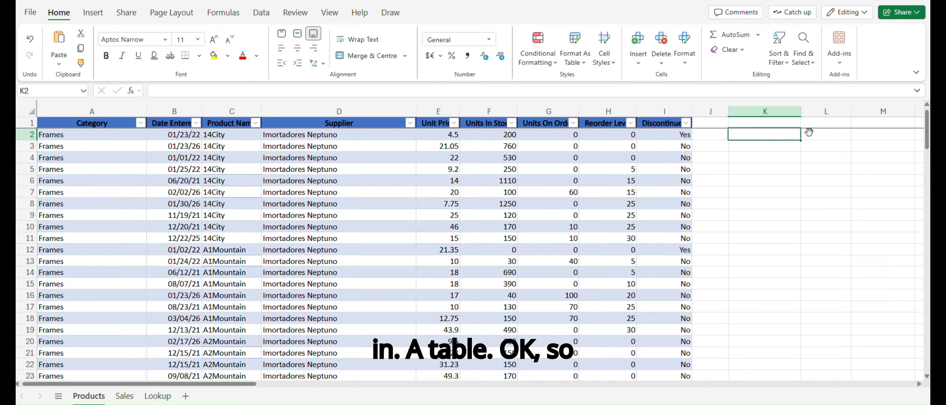
Step: Copy the category text Frames from cell A9 into cell K5
{"action": "left_click", "coordinate": [59, 217]}
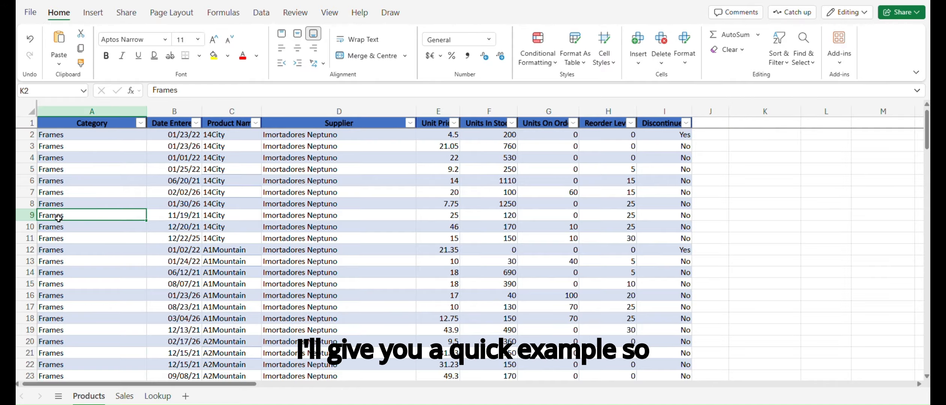
{"action": "left_click", "coordinate": [153, 90]}
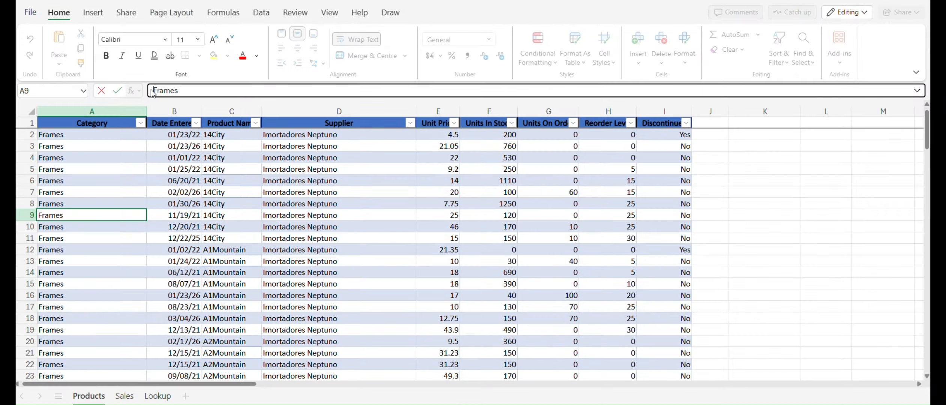
{"action": "left_click_drag", "start_coordinate": [153, 93], "coordinate": [179, 91]}
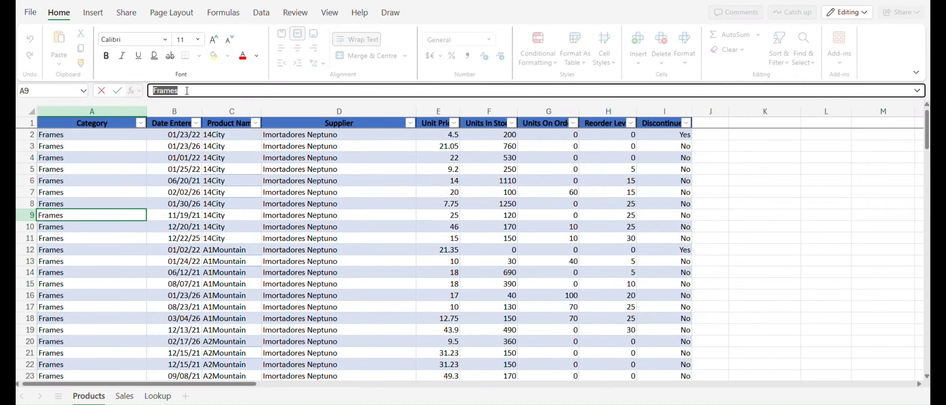
{"action": "key", "text": "ctrl+c"}
{"action": "left_click", "coordinate": [751, 165]}
{"action": "key", "text": "ctrl+v"}
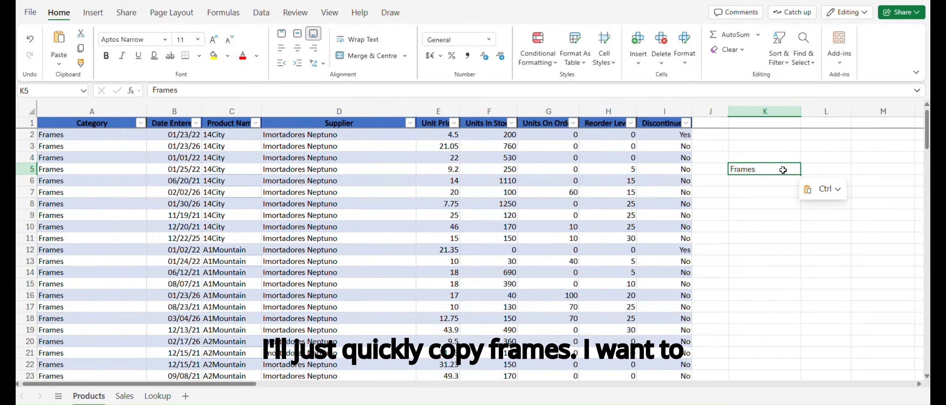
Step: Enter the formula =XLOOKUP(K5,A:A,E:E) in cell L5 to return the unit price for the category in K5
{"action": "left_click", "coordinate": [812, 171]}
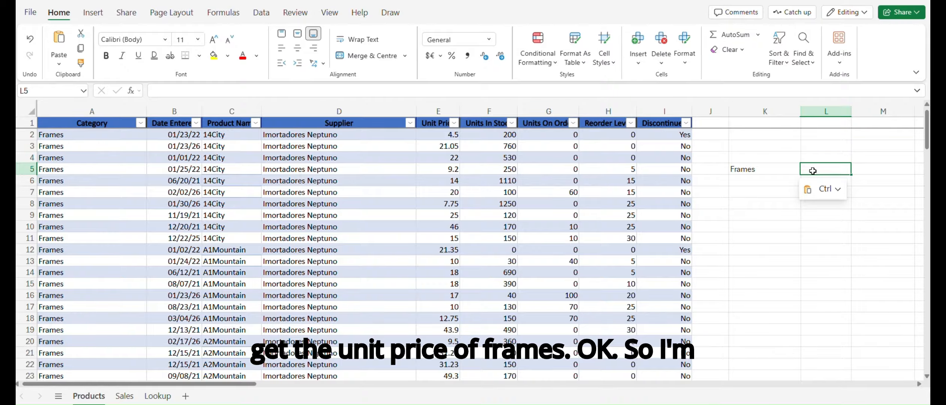
{"action": "type", "text": "=XLOOKUP("}
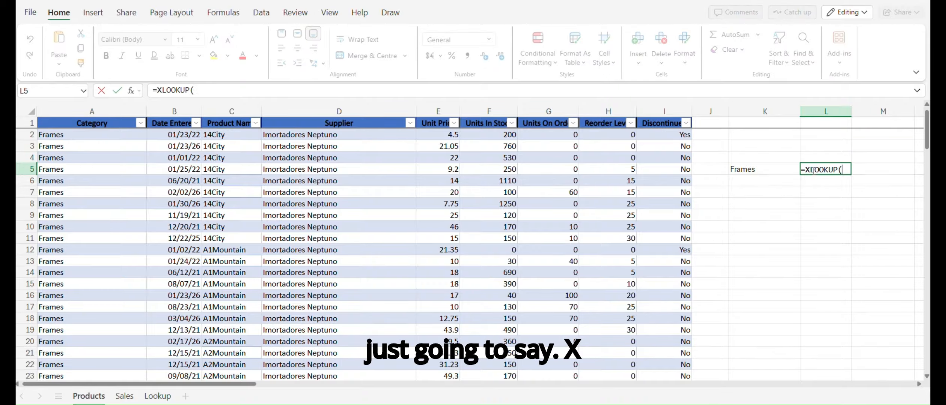
{"action": "left_click", "coordinate": [761, 172]}
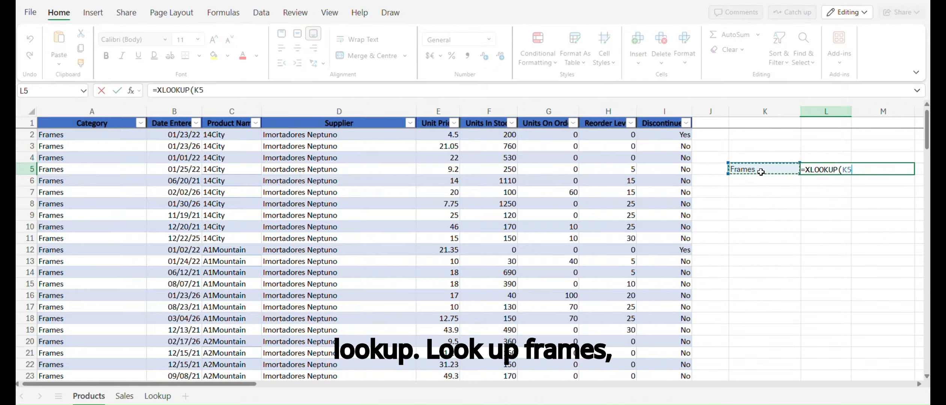
{"action": "type", "text": ","}
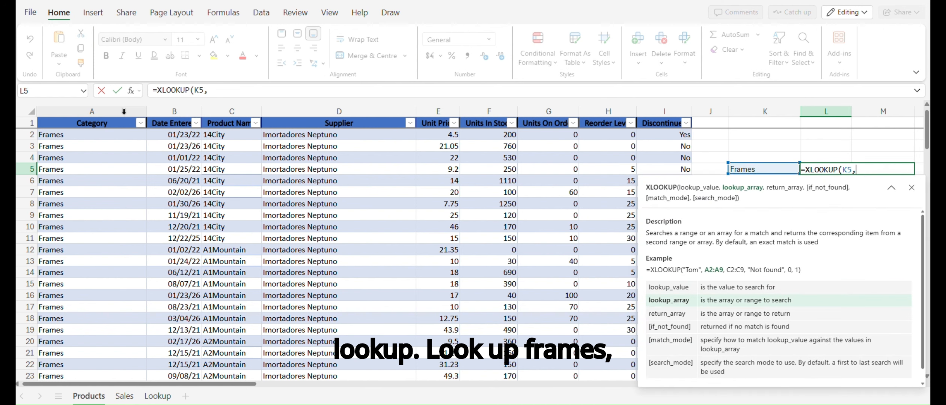
{"action": "left_click", "coordinate": [124, 111]}
{"action": "type", "text": ",E:E"}
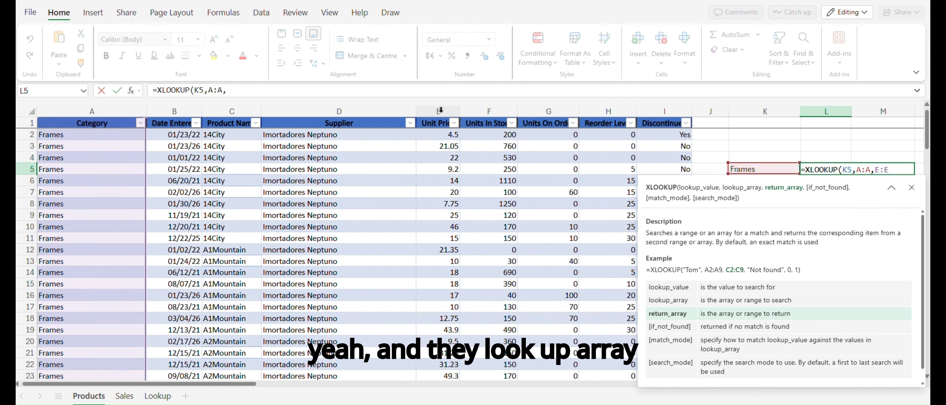
{"action": "left_click", "coordinate": [441, 110]}
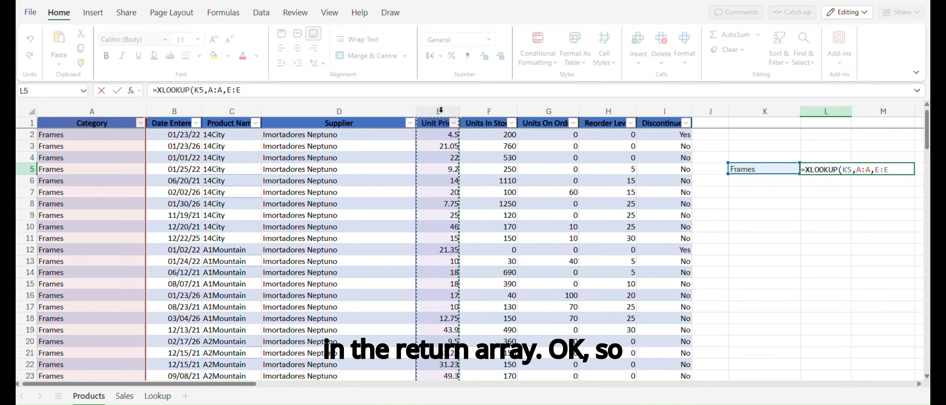
{"action": "type", "text": ")"}
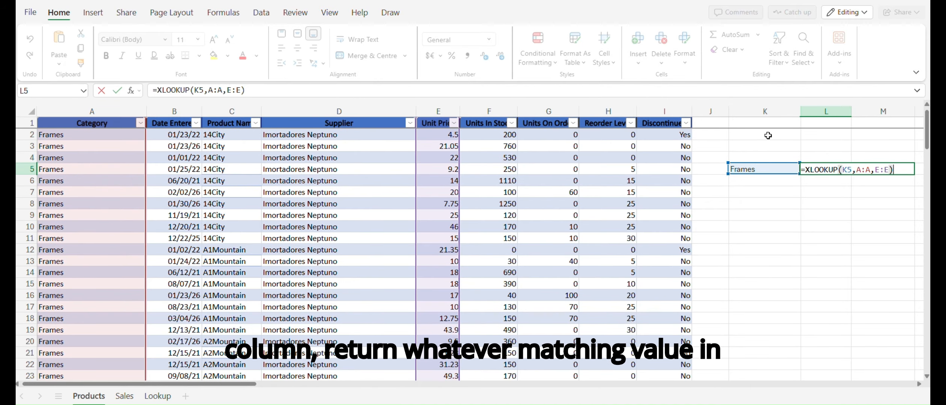
{"action": "key", "text": "Return"}
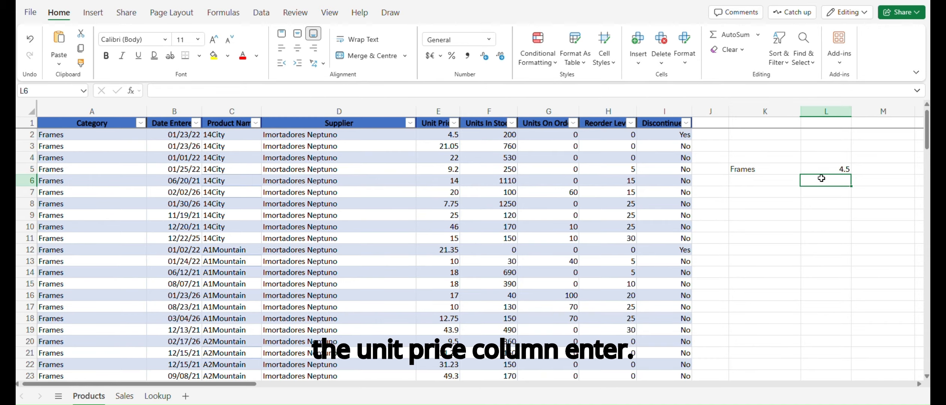
Step: Compare the XLOOKUP result in L5 with the Unit Price values of the Frames rows and the other columns that could be returned
{"action": "left_click", "coordinate": [825, 170]}
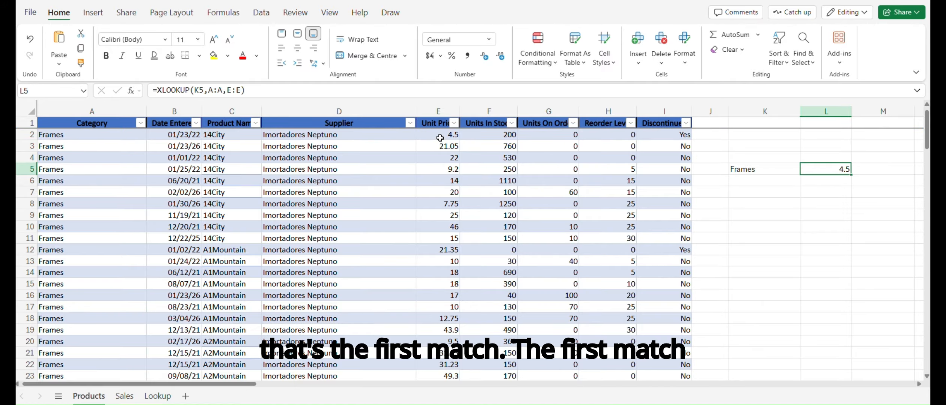
{"action": "left_click", "coordinate": [440, 138]}
{"action": "left_click", "coordinate": [439, 219]}
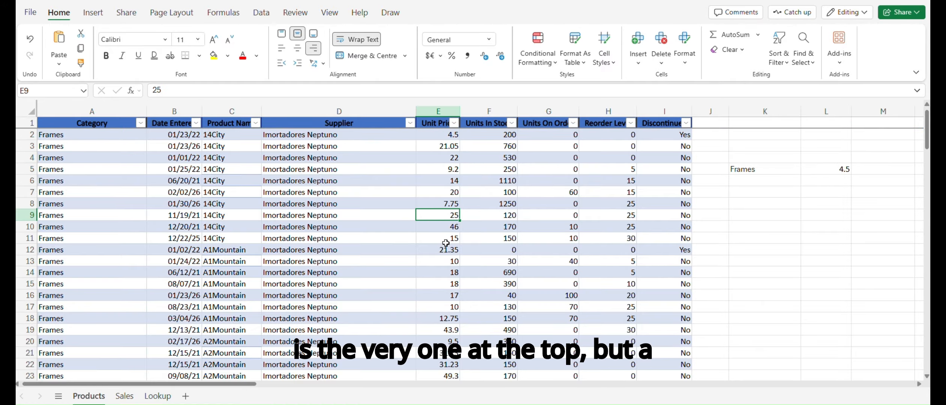
{"action": "left_click", "coordinate": [440, 158]}
{"action": "left_click", "coordinate": [446, 195]}
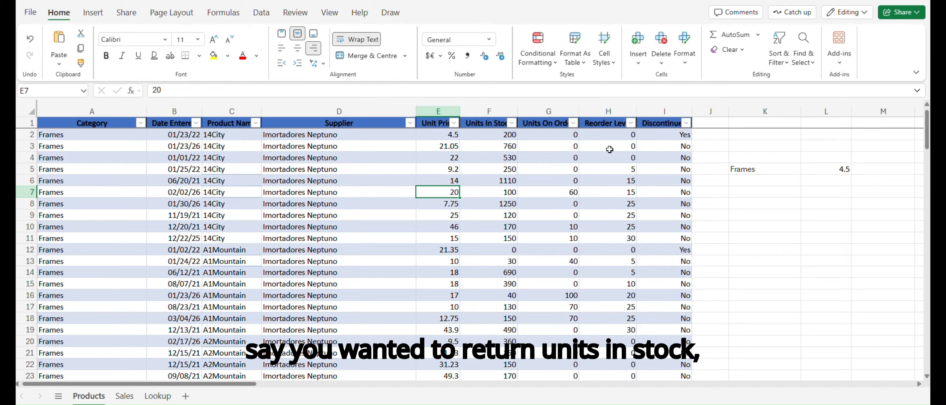
{"action": "left_click", "coordinate": [614, 123]}
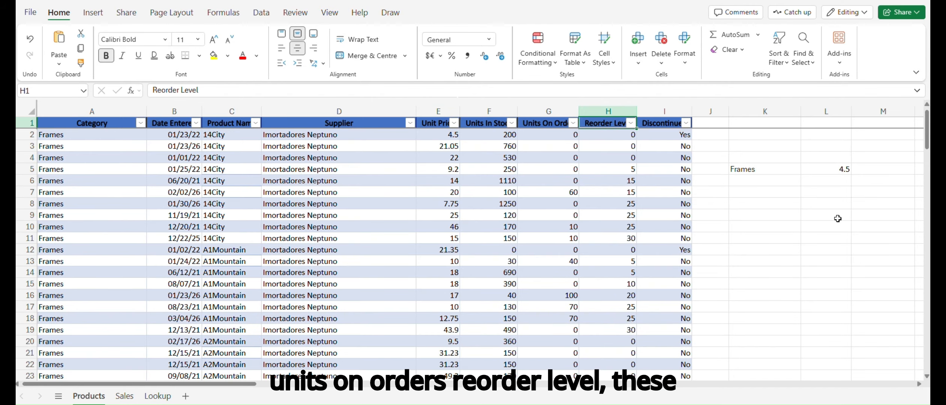
{"action": "left_click", "coordinate": [846, 172]}
{"action": "left_click", "coordinate": [863, 173]}
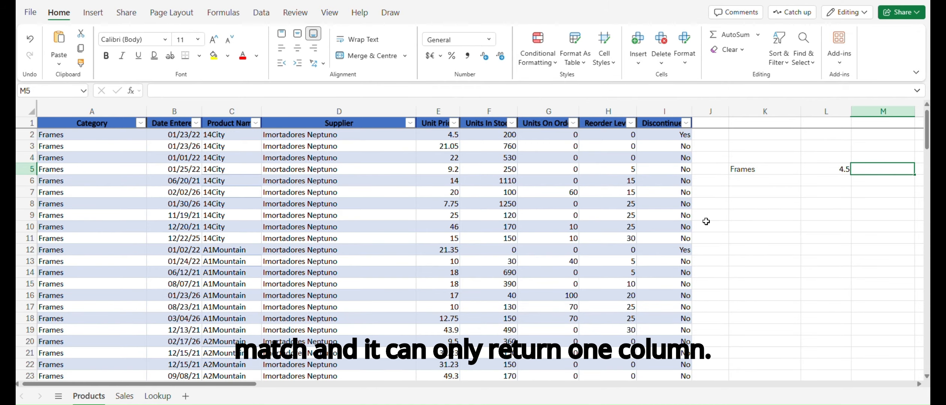
Step: Clear the lookup value and the XLOOKUP formula from cells K5:L5
{"action": "left_click", "coordinate": [759, 174]}
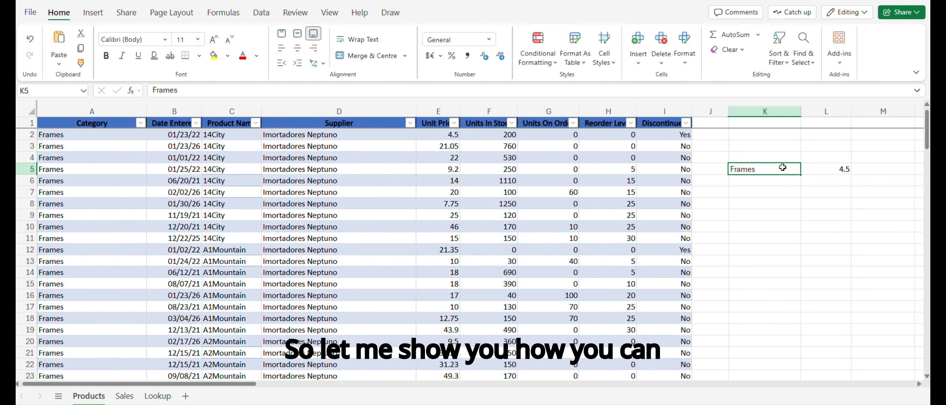
{"action": "right_click", "coordinate": [759, 174]}
{"action": "key", "text": "Escape"}
{"action": "left_click_drag", "start_coordinate": [775, 171], "coordinate": [812, 167]}
{"action": "key", "text": "Delete"}
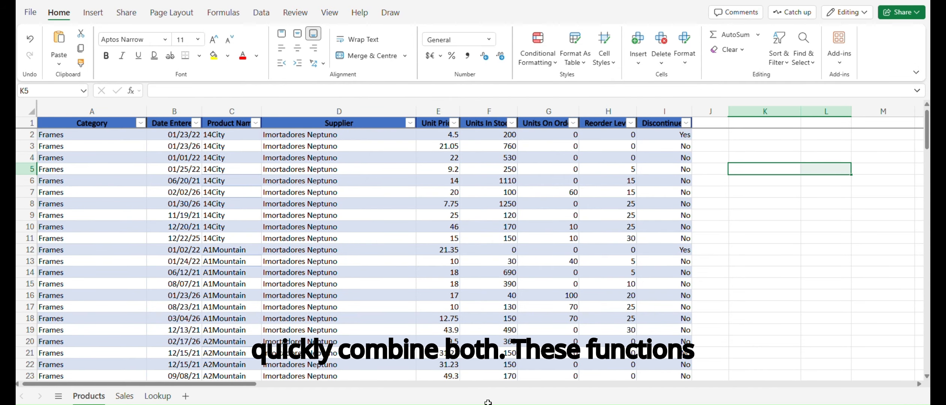
Step: Copy the category text Frames from cell A33 into cell K2
{"action": "left_click_drag", "start_coordinate": [226, 384], "coordinate": [258, 384]}
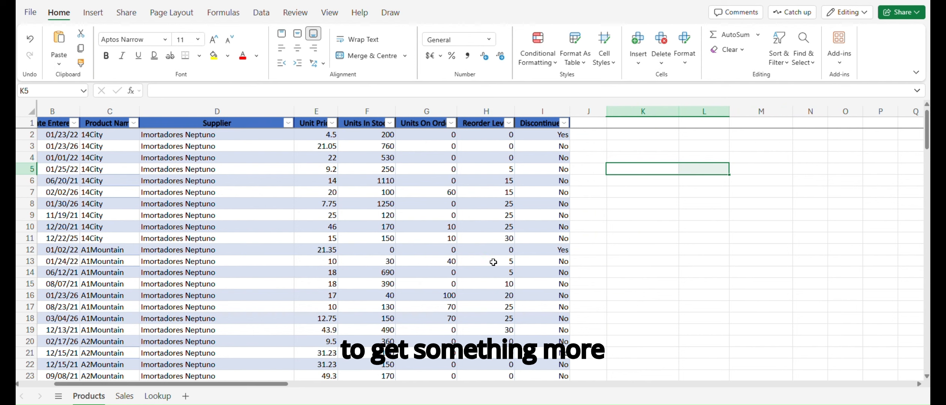
{"action": "left_click", "coordinate": [627, 139]}
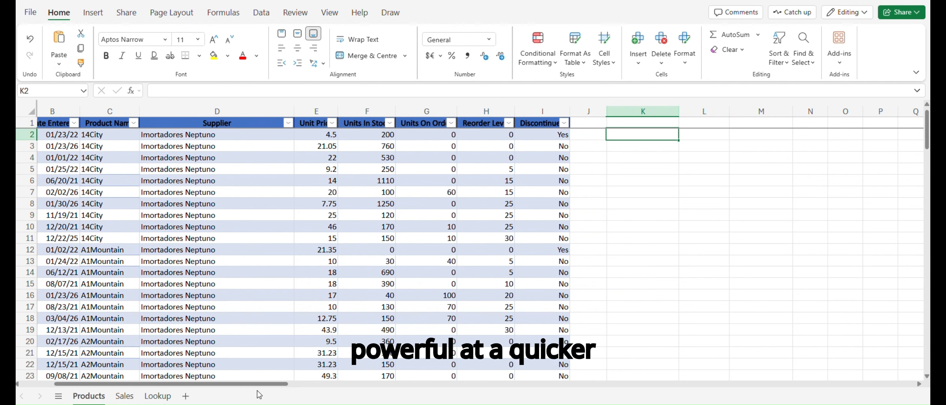
{"action": "left_click_drag", "start_coordinate": [254, 383], "coordinate": [196, 380]}
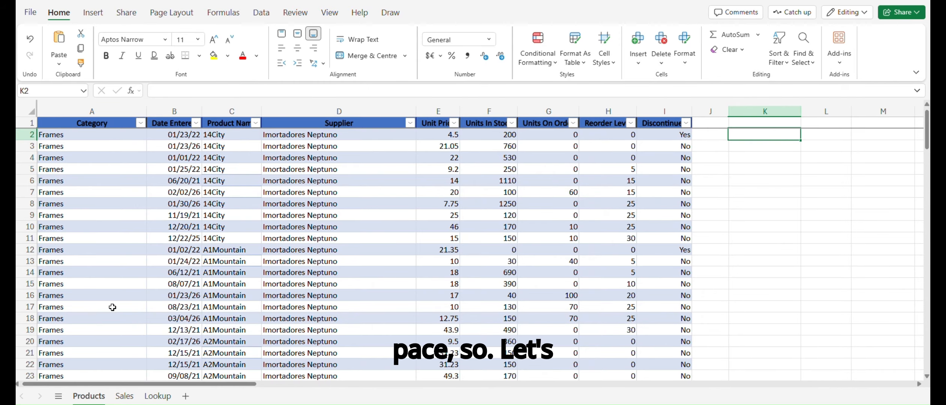
{"action": "scroll", "coordinate": [109, 307], "scroll_direction": "down", "scroll_amount": 7}
{"action": "left_click", "coordinate": [77, 261]}
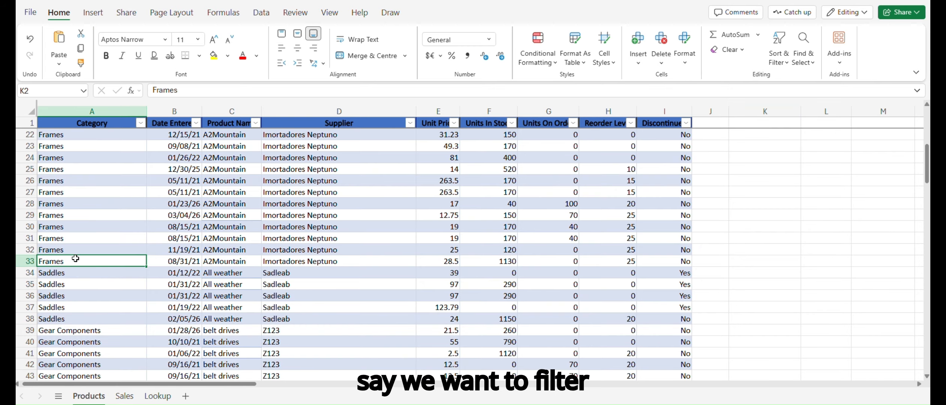
{"action": "left_click", "coordinate": [185, 89]}
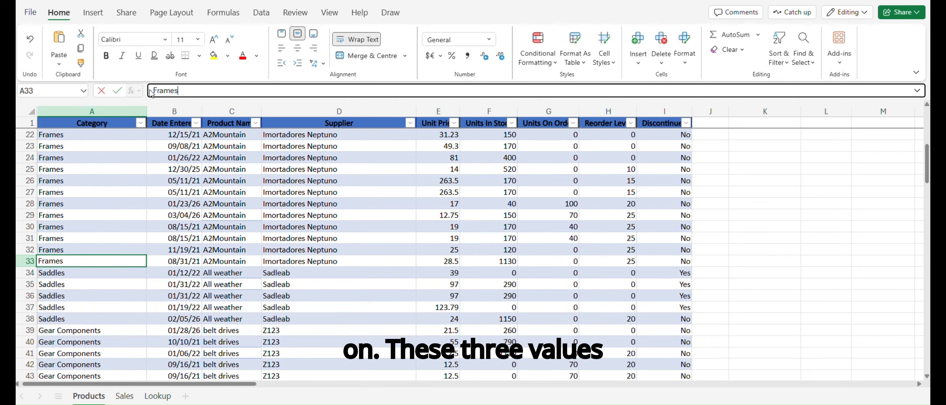
{"action": "left_click_drag", "start_coordinate": [181, 91], "coordinate": [150, 99]}
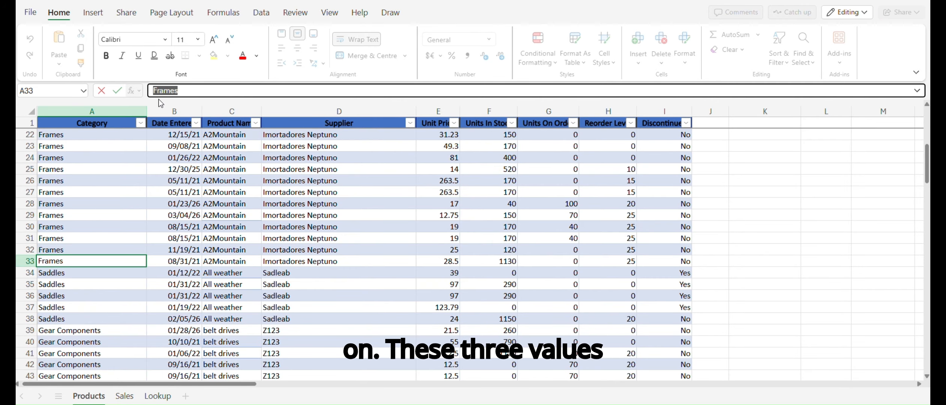
{"action": "scroll", "coordinate": [757, 235], "scroll_direction": "up", "scroll_amount": 7}
{"action": "key", "text": "ctrl+c"}
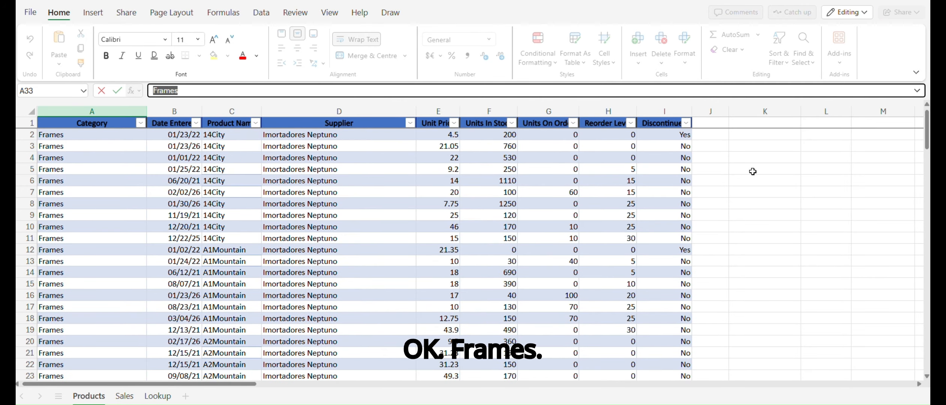
{"action": "left_click", "coordinate": [746, 135]}
{"action": "key", "text": "ctrl+v"}
Step: Copy the category text Gear Components from cell A39 into cell K3
{"action": "scroll", "coordinate": [133, 291], "scroll_direction": "down", "scroll_amount": 11}
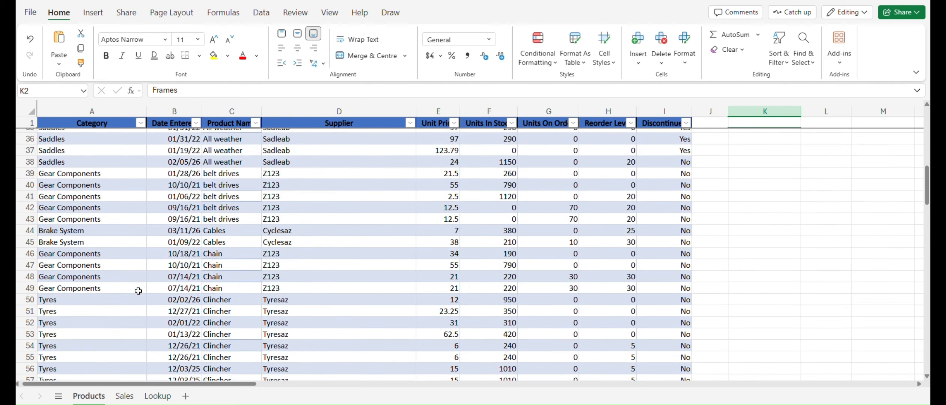
{"action": "scroll", "coordinate": [133, 291], "scroll_direction": "up", "scroll_amount": 3}
{"action": "left_click", "coordinate": [75, 268]}
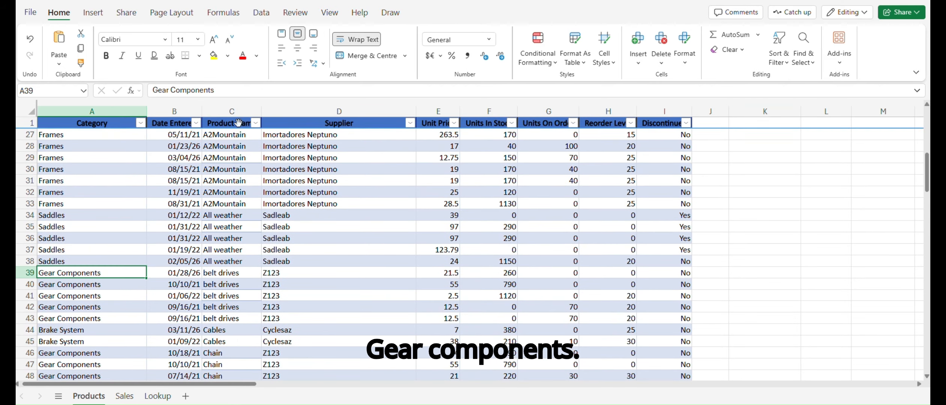
{"action": "left_click_drag", "start_coordinate": [230, 91], "coordinate": [150, 91]}
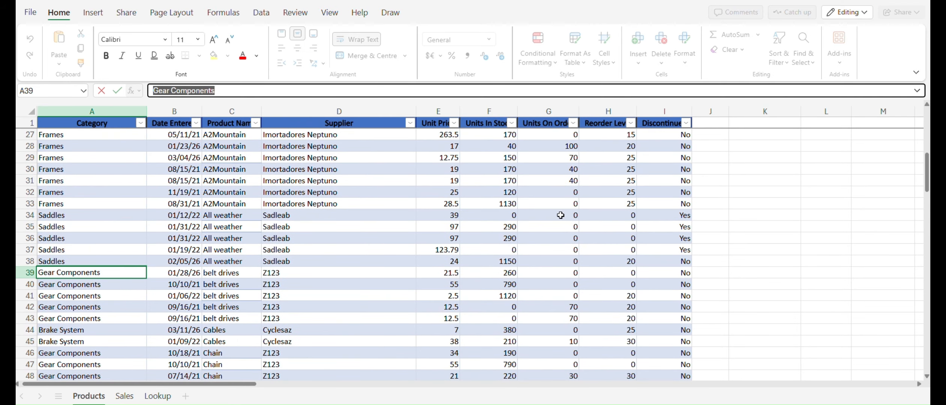
{"action": "scroll", "coordinate": [698, 229], "scroll_direction": "up", "scroll_amount": 8}
{"action": "key", "text": "ctrl+c"}
{"action": "left_click", "coordinate": [734, 148]}
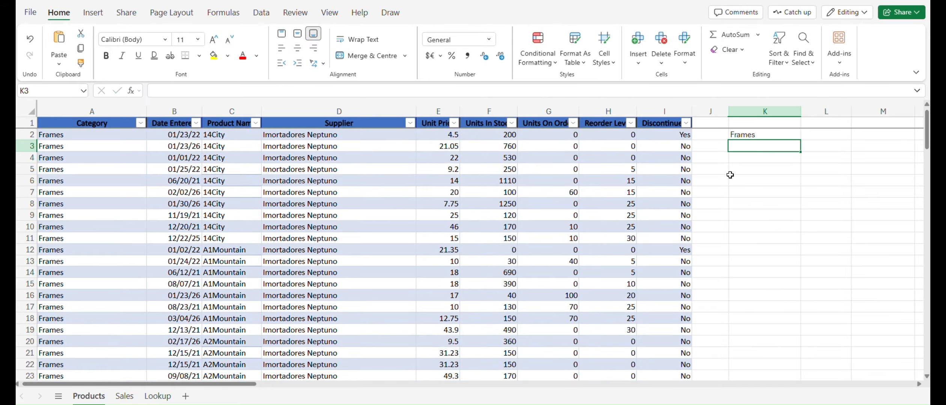
{"action": "key", "text": "ctrl+v"}
Step: Copy the category text Saddles from cell A38 into cell K4
{"action": "scroll", "coordinate": [105, 358], "scroll_direction": "down", "scroll_amount": 8}
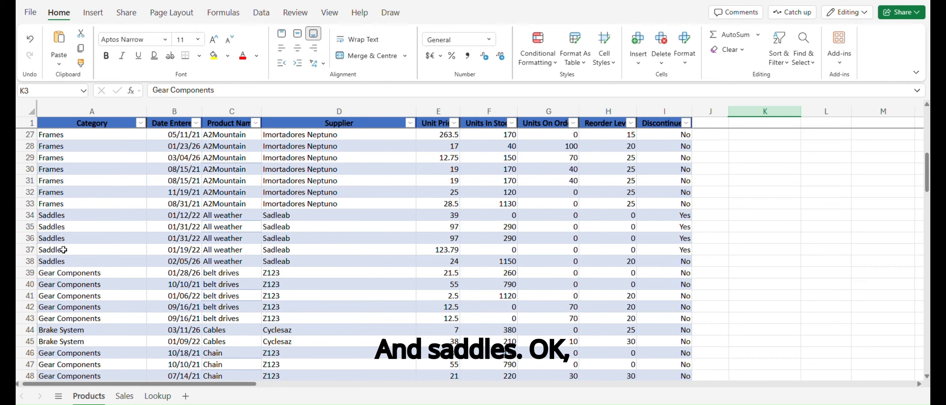
{"action": "left_click", "coordinate": [61, 263]}
{"action": "double_click", "coordinate": [177, 92]}
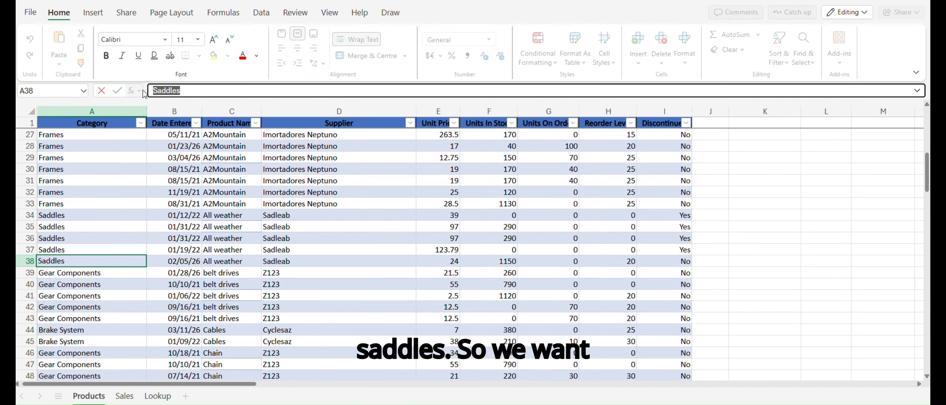
{"action": "scroll", "coordinate": [398, 169], "scroll_direction": "up", "scroll_amount": 8}
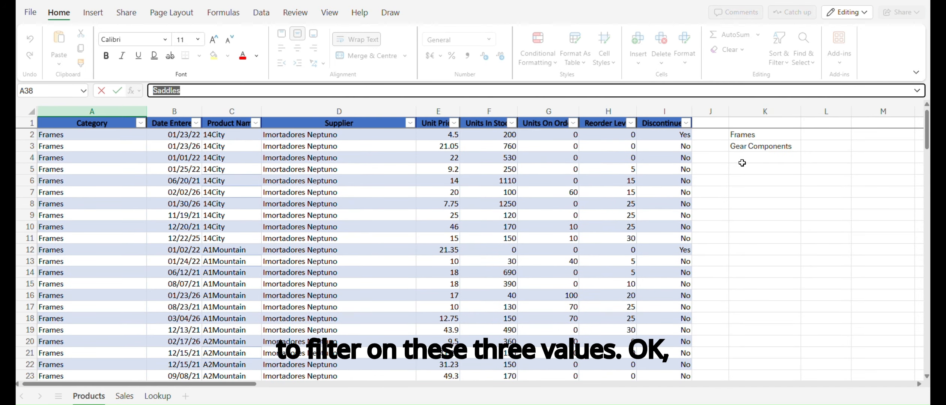
{"action": "left_click", "coordinate": [742, 159]}
{"action": "key", "text": "ctrl+v"}
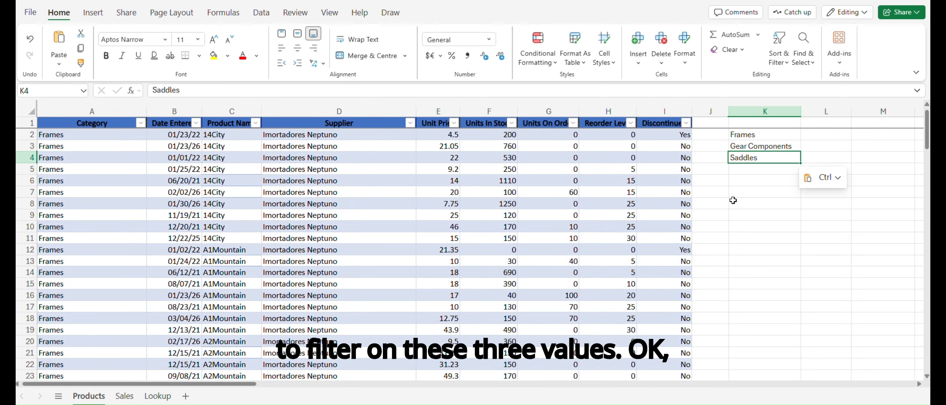
{"action": "left_click", "coordinate": [764, 194]}
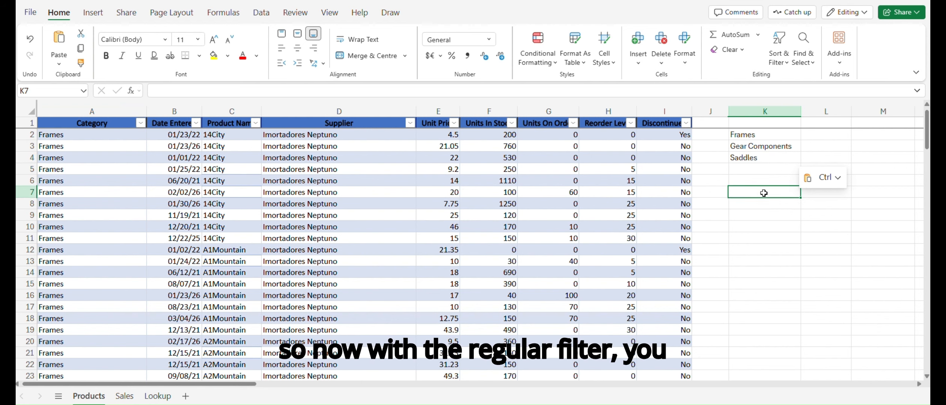
Step: Enter the value 1 beside each listed category in cells L2, L3 and L4
{"action": "left_click", "coordinate": [819, 136]}
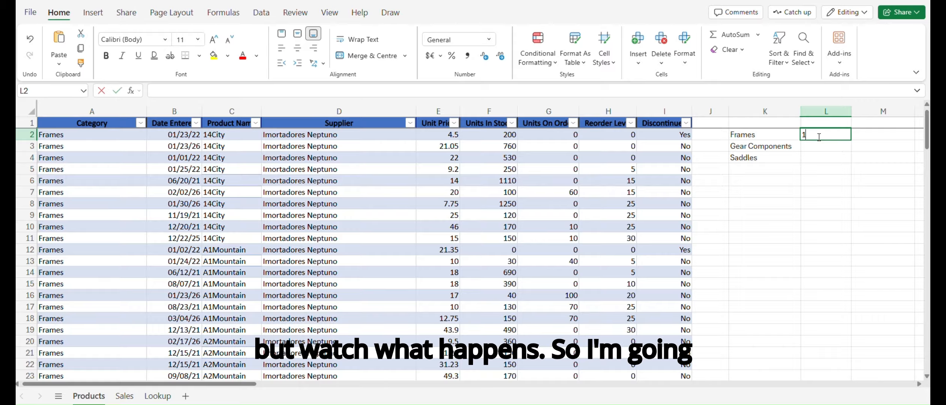
{"action": "type", "text": "1"}
{"action": "key", "text": "Return"}
{"action": "type", "text": "1"}
{"action": "key", "text": "Return"}
{"action": "type", "text": "1"}
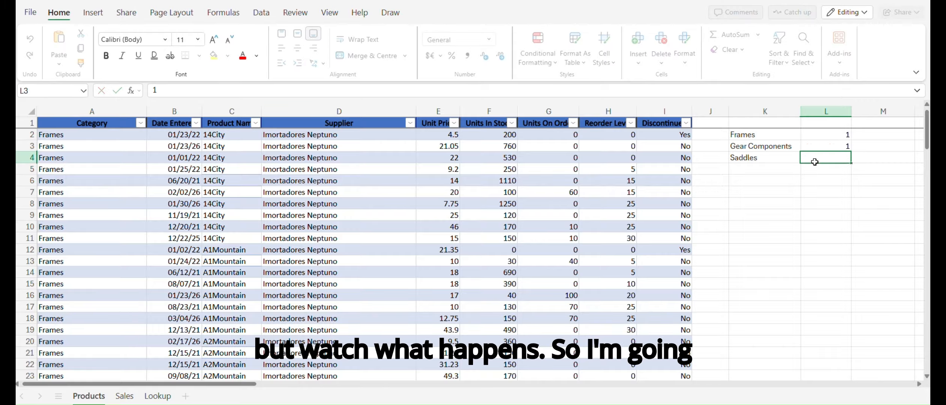
{"action": "scroll", "coordinate": [230, 390], "scroll_direction": "right", "scroll_amount": 5}
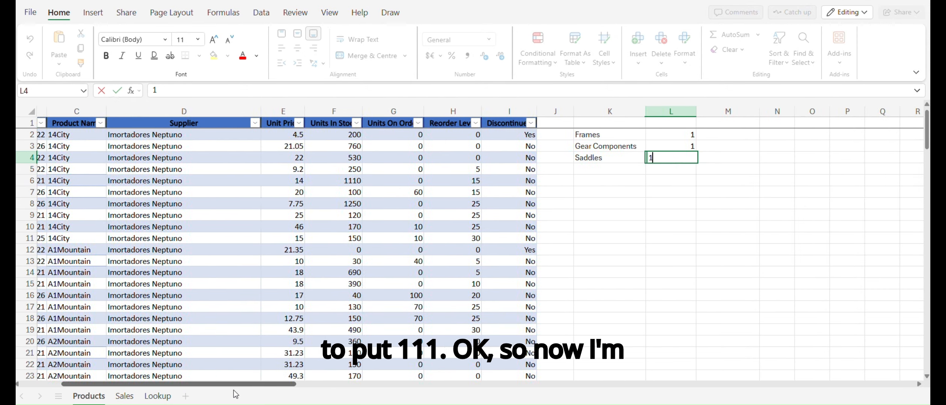
{"action": "left_click", "coordinate": [662, 135]}
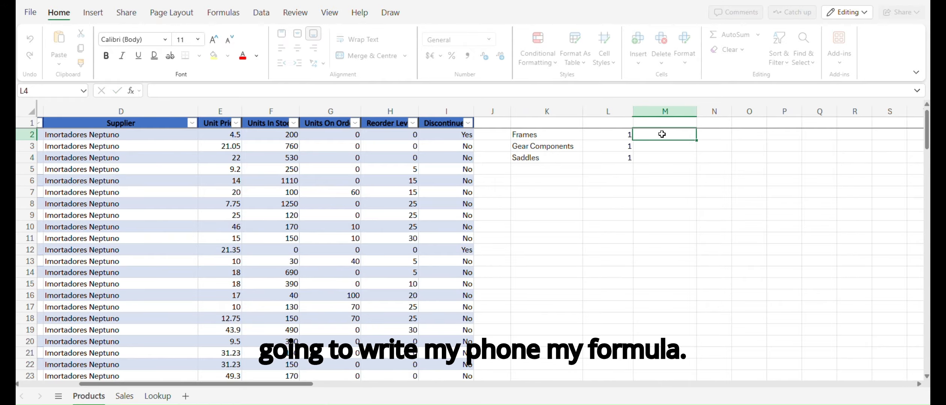
Step: Start a FILTER formula in cell M2 with the full product data range A2:I151 as its array
{"action": "type", "text": "="}
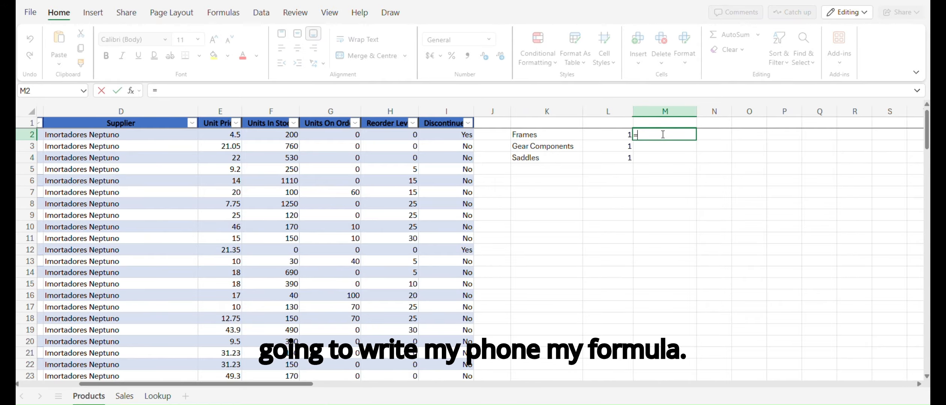
{"action": "type", "text": "fil"}
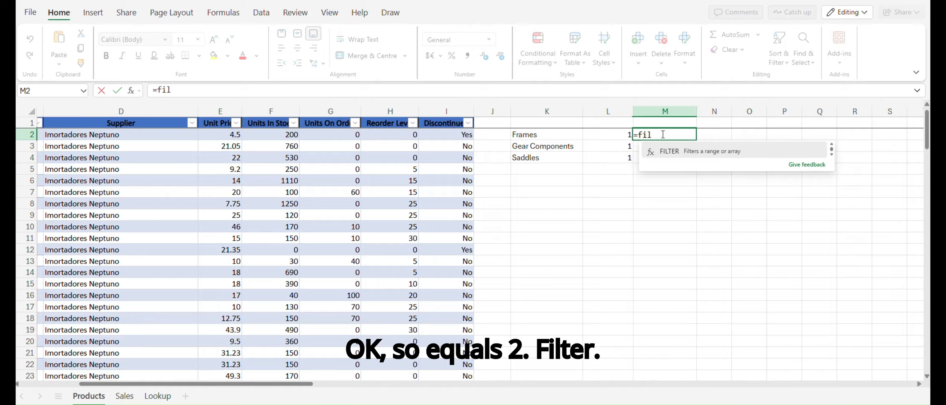
{"action": "key", "text": "Tab"}
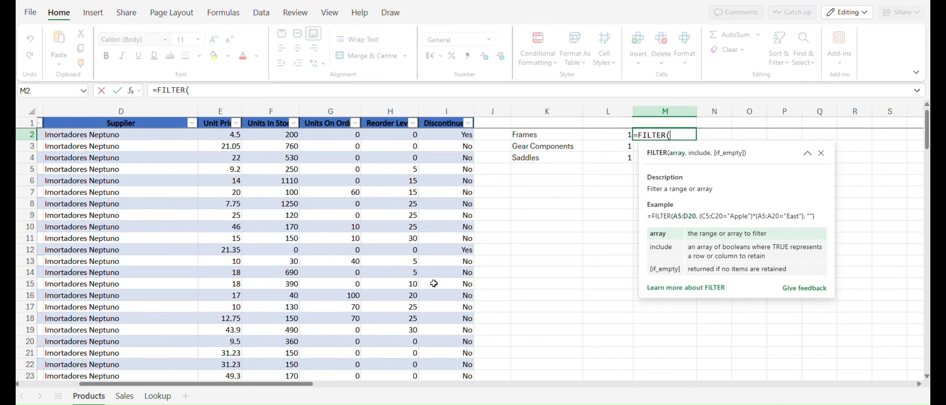
{"action": "left_click_drag", "start_coordinate": [239, 385], "coordinate": [145, 371]}
{"action": "left_click_drag", "start_coordinate": [102, 139], "coordinate": [647, 131]}
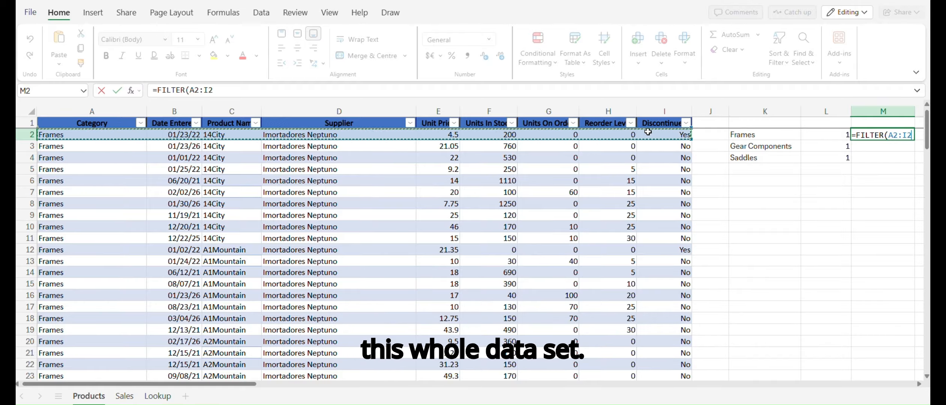
{"action": "key", "text": "ctrl+shift+Down"}
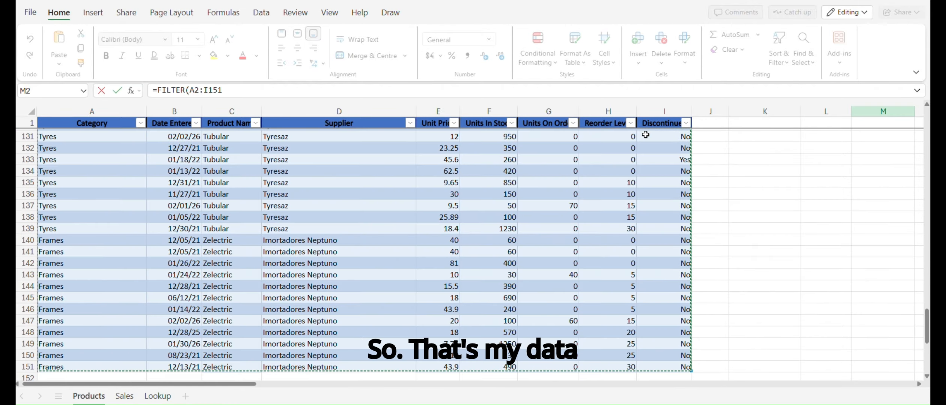
{"action": "type", "text": ","}
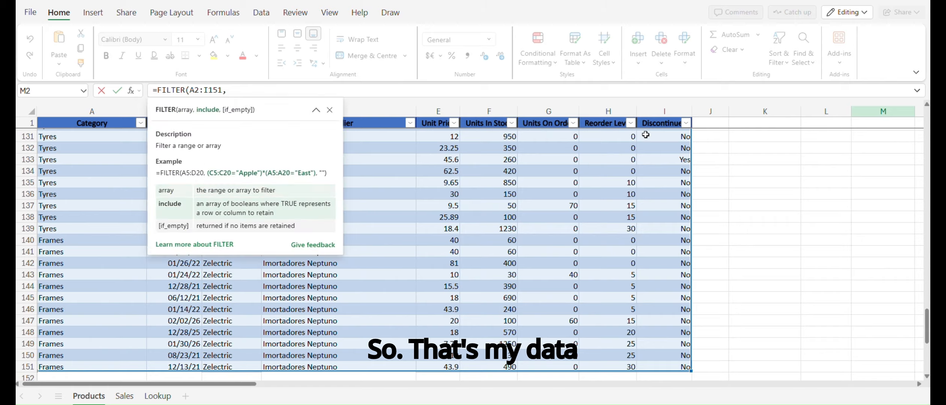
Step: Nest an XLOOKUP as the include argument, with category column A2:A151 as lookup value and K2:K4 as lookup array
{"action": "scroll", "coordinate": [801, 233], "scroll_direction": "up", "scroll_amount": 20}
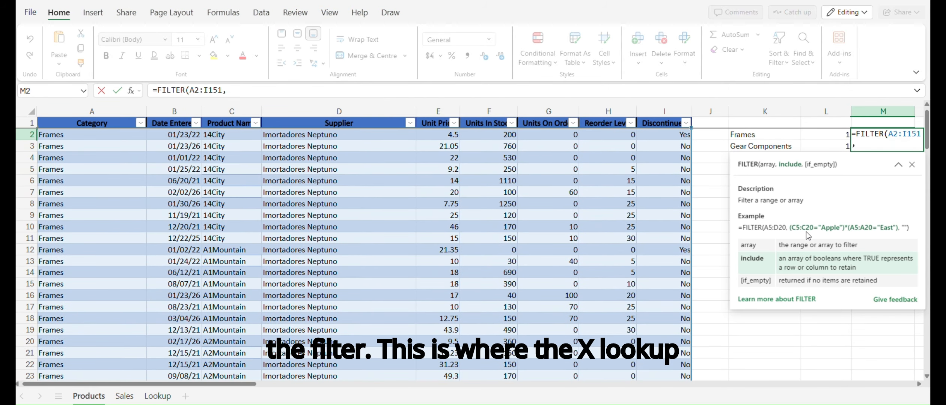
{"action": "type", "text": "xl"}
{"action": "key", "text": "Tab"}
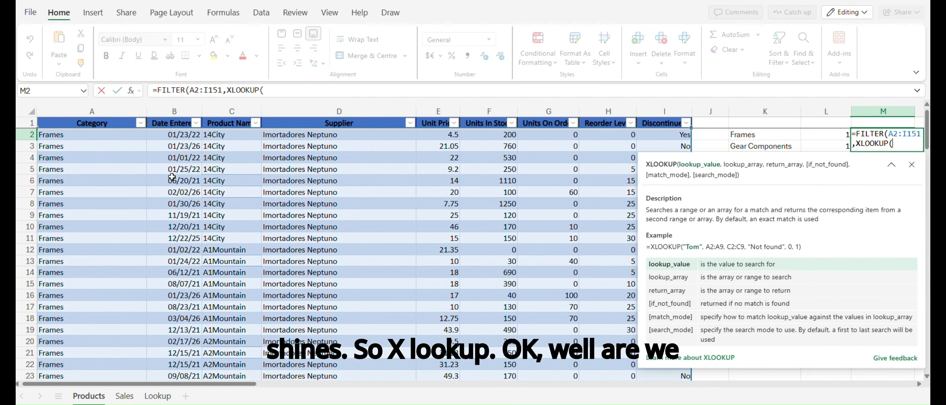
{"action": "left_click", "coordinate": [73, 134]}
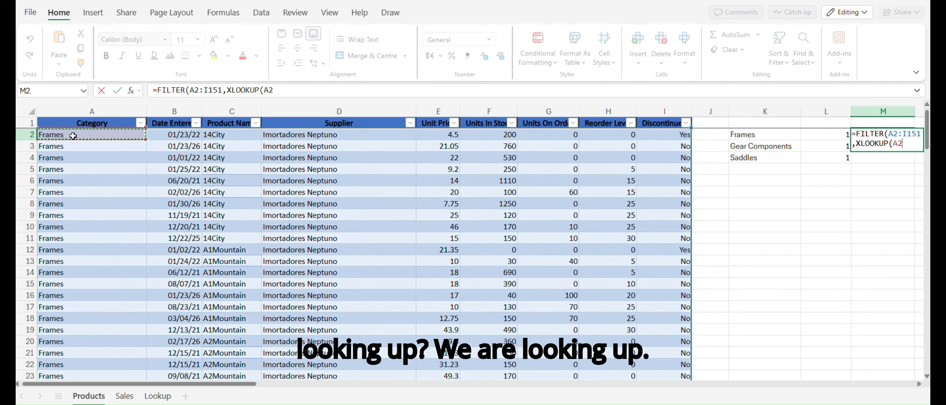
{"action": "key", "text": "ctrl+shift+Down"}
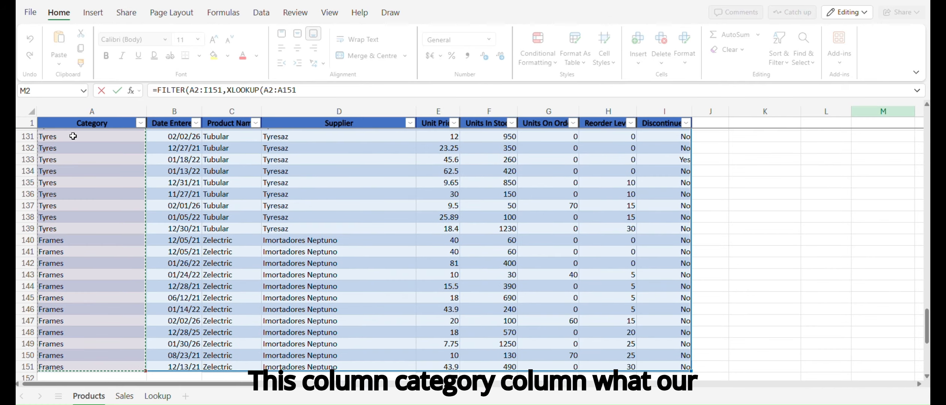
{"action": "type", "text": ","}
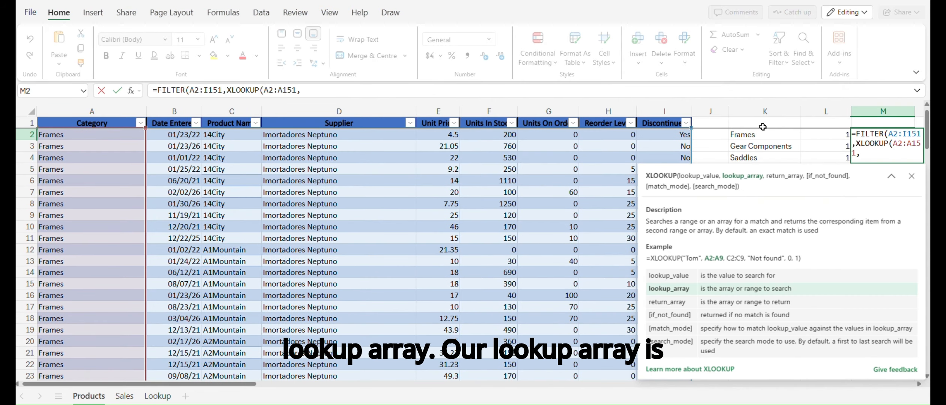
{"action": "left_click_drag", "start_coordinate": [759, 133], "coordinate": [763, 158]}
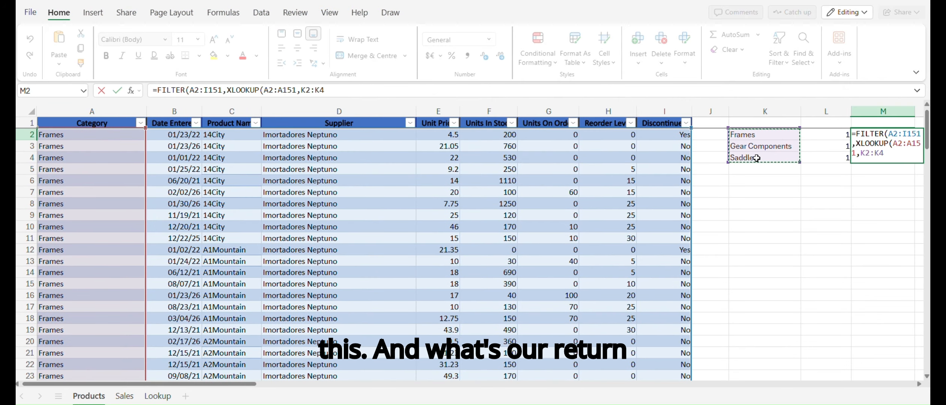
Step: Complete the XLOOKUP with return array L2:L4 and 0 for no match, and enter the finished formula in M2
{"action": "type", "text": ","}
{"action": "left_click_drag", "start_coordinate": [833, 135], "coordinate": [832, 156]}
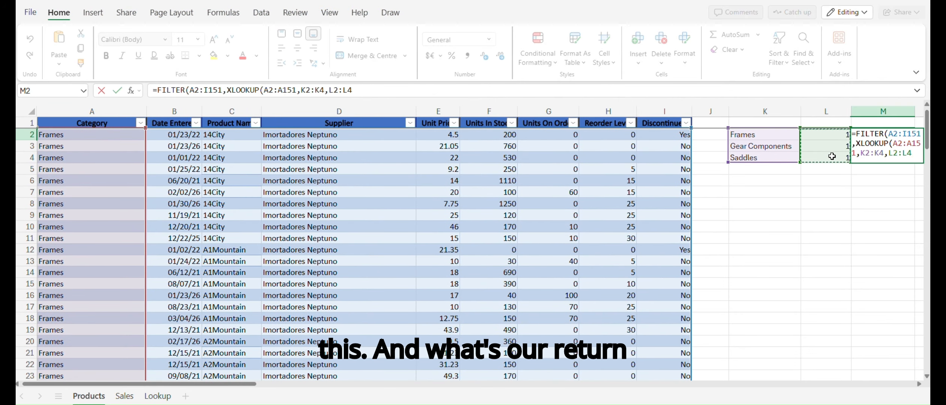
{"action": "type", "text": ",0"}
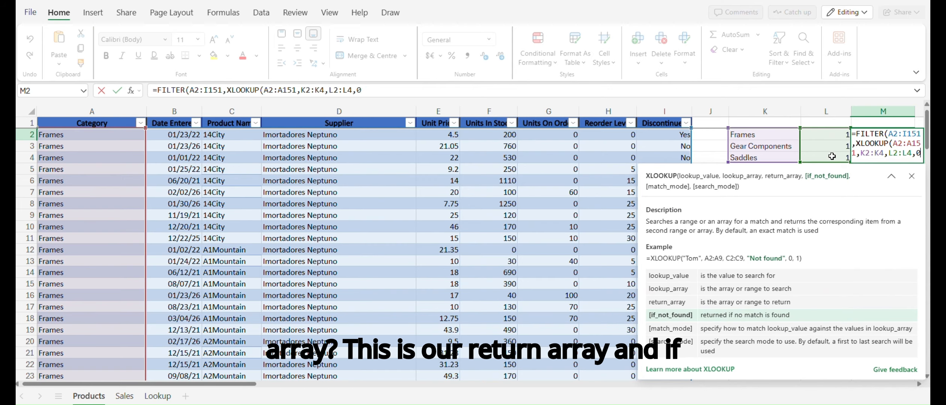
{"action": "type", "text": ")"}
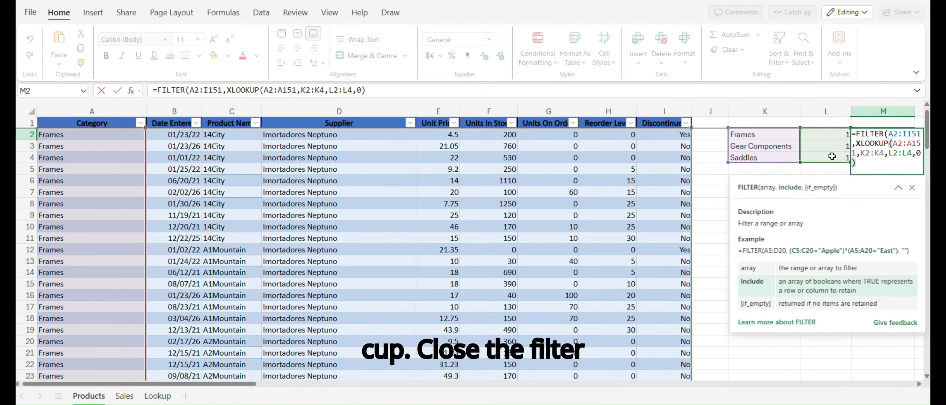
{"action": "type", "text": ")"}
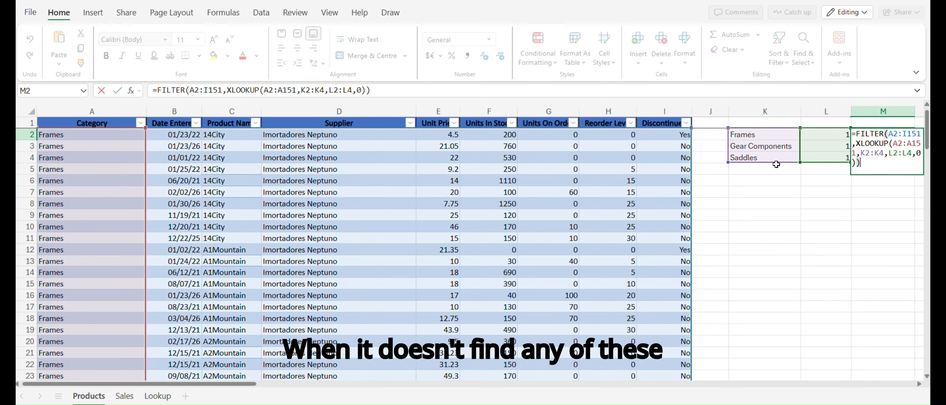
{"action": "key", "text": "Return"}
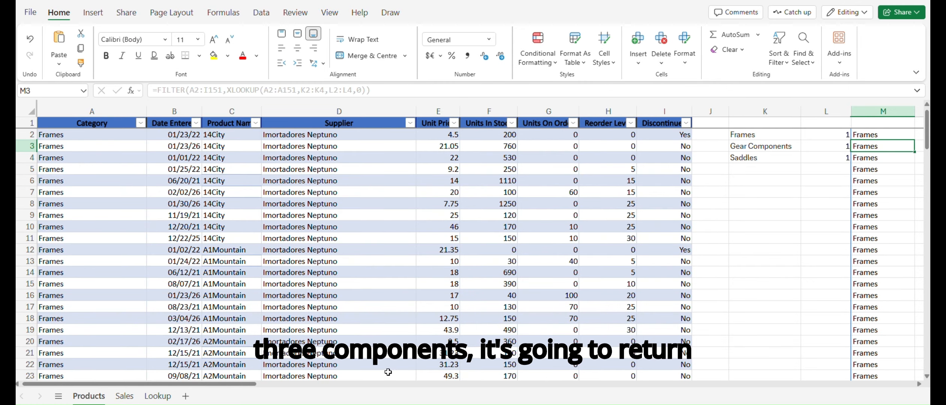
Step: Examine the filtered rows spilled from M2 across all columns against the categories listed in K2:K4
{"action": "left_click_drag", "start_coordinate": [230, 384], "coordinate": [353, 384]}
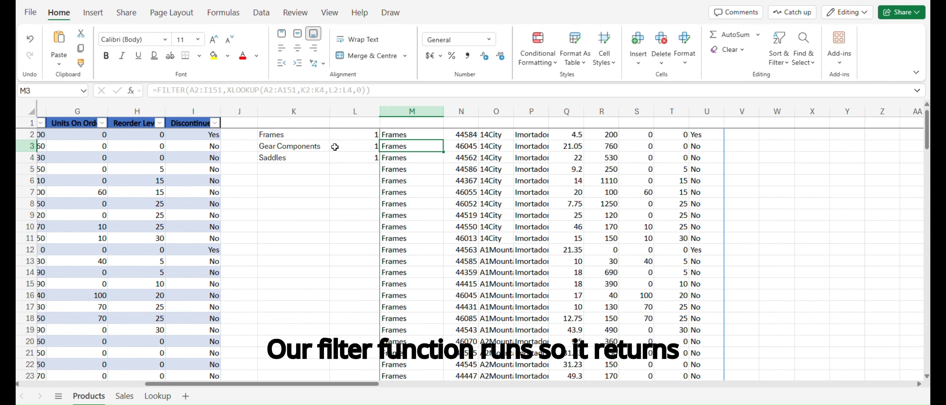
{"action": "left_click", "coordinate": [302, 134]}
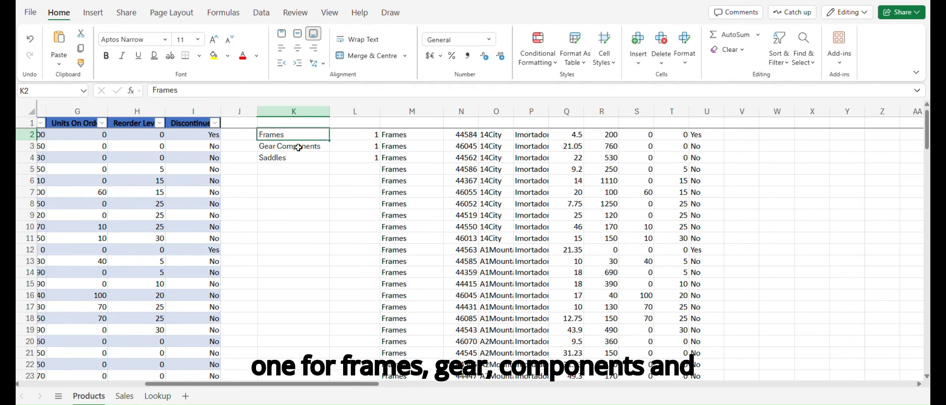
{"action": "left_click", "coordinate": [298, 149]}
{"action": "left_click", "coordinate": [297, 159]}
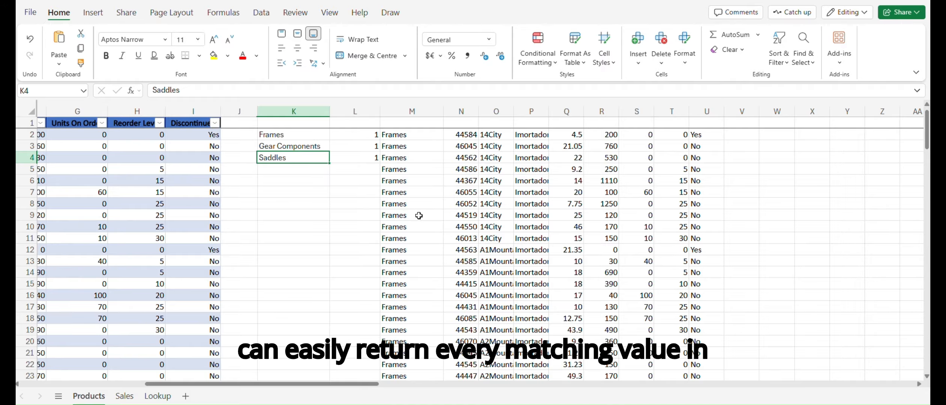
{"action": "scroll", "coordinate": [419, 216], "scroll_direction": "down", "scroll_amount": 6}
{"action": "scroll", "coordinate": [422, 239], "scroll_direction": "up", "scroll_amount": 6}
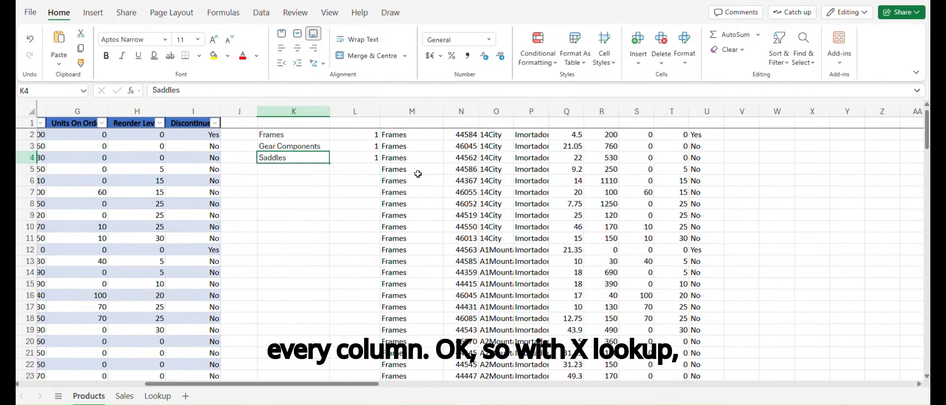
{"action": "scroll", "coordinate": [418, 205], "scroll_direction": "down", "scroll_amount": 6}
{"action": "scroll", "coordinate": [467, 169], "scroll_direction": "up", "scroll_amount": 6}
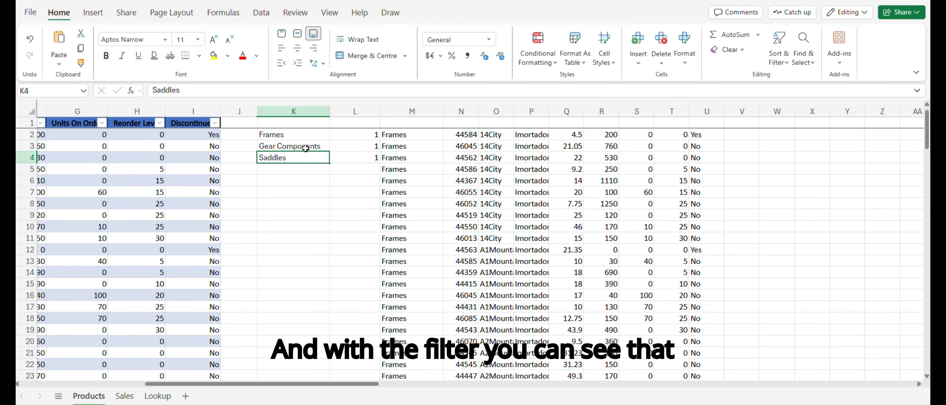
{"action": "scroll", "coordinate": [531, 228], "scroll_direction": "down", "scroll_amount": 1}
{"action": "scroll", "coordinate": [532, 228], "scroll_direction": "down", "scroll_amount": 20}
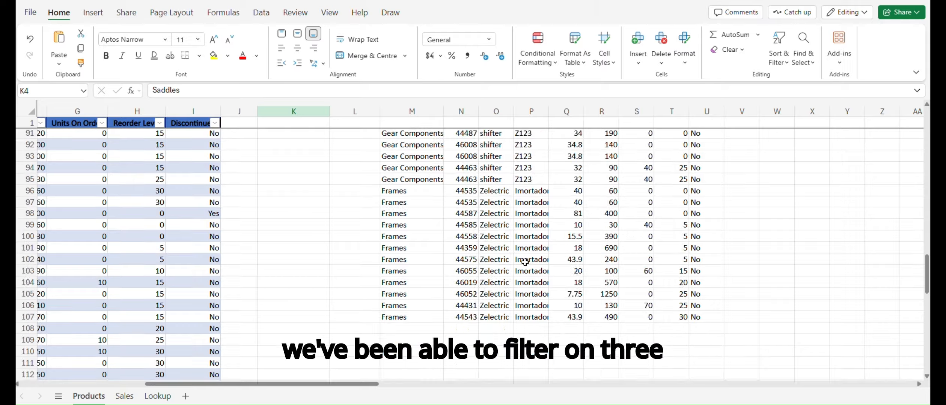
{"action": "scroll", "coordinate": [519, 253], "scroll_direction": "up", "scroll_amount": 20}
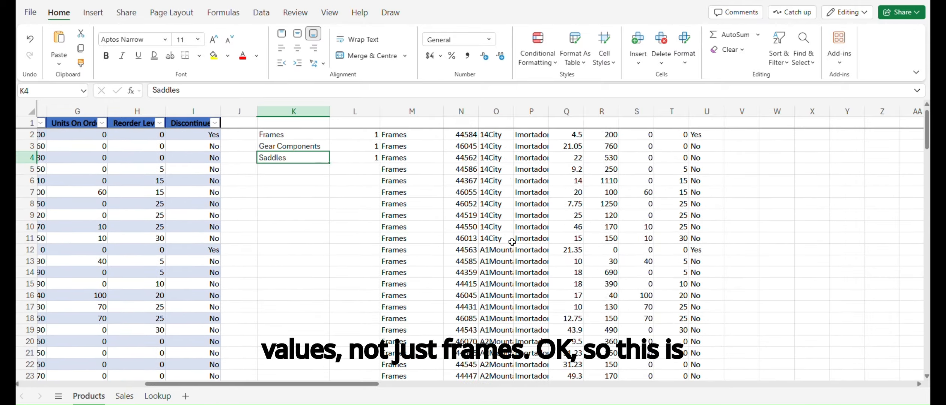